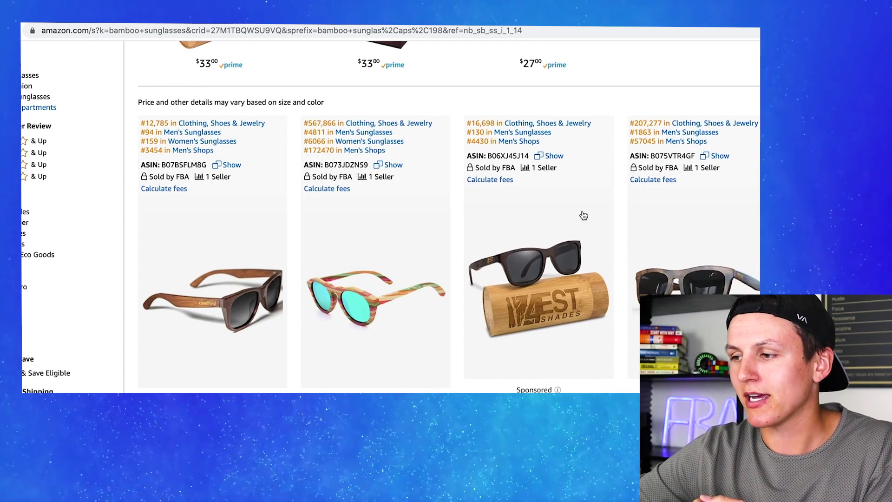
Examine the bamboo sunglasses search results, comparing the sponsored listings, sales ranks, prices and reviews.
scroll(583, 215, up, 1)
scroll(390, 213, down, 7)
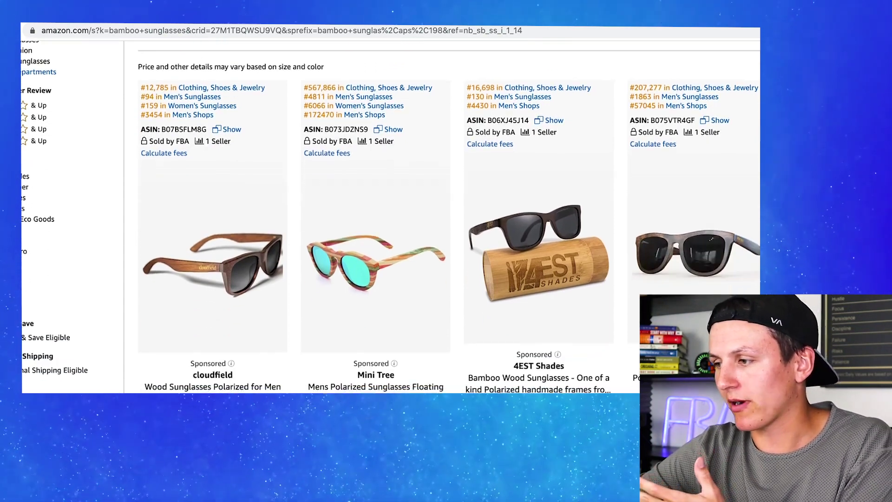
scroll(391, 214, up, 6)
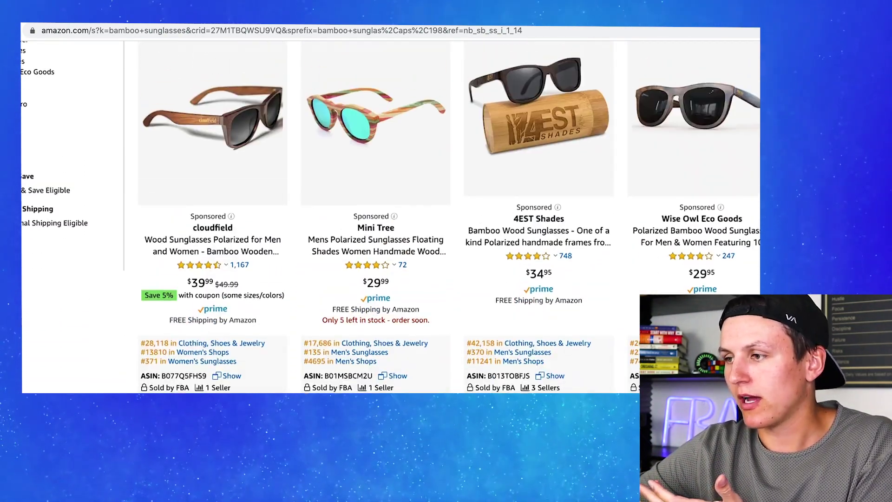
scroll(391, 214, up, 4)
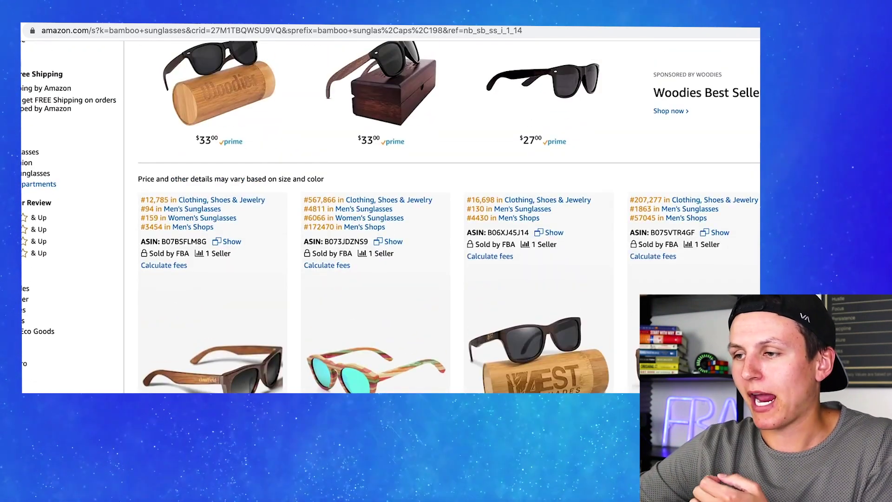
scroll(391, 213, up, 1)
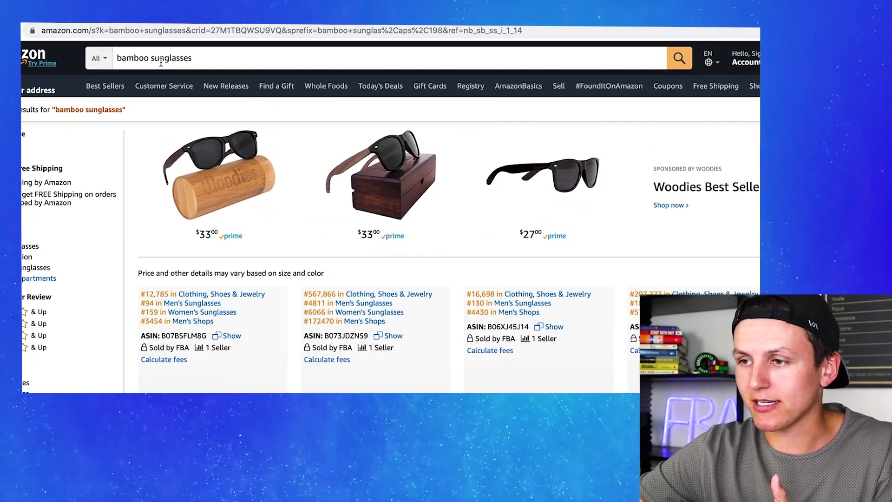
scroll(234, 159, down, 1)
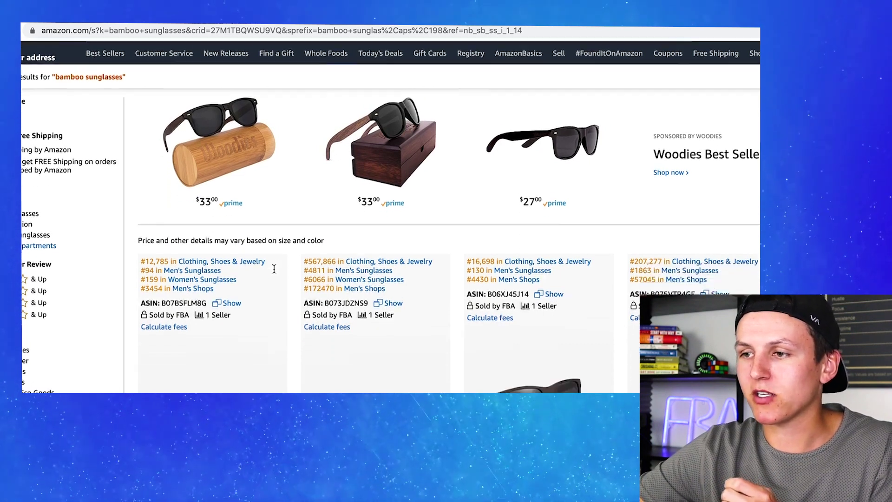
scroll(219, 153, up, 1)
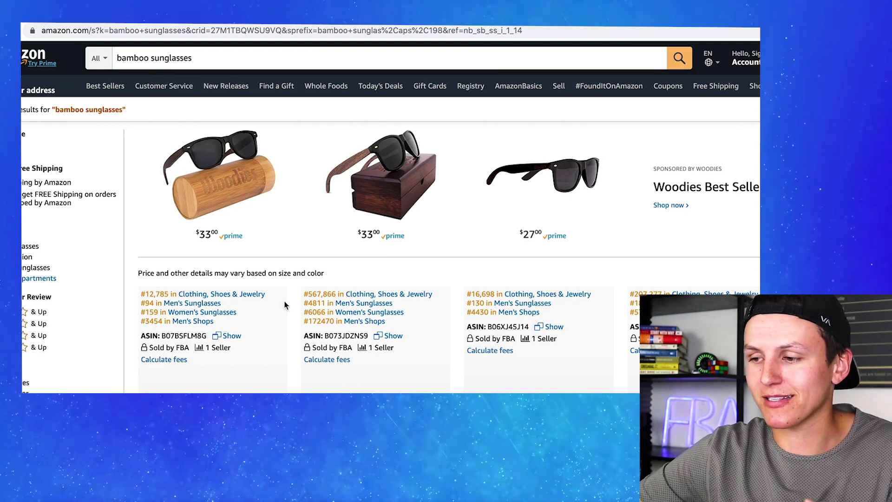
scroll(285, 305, down, 2)
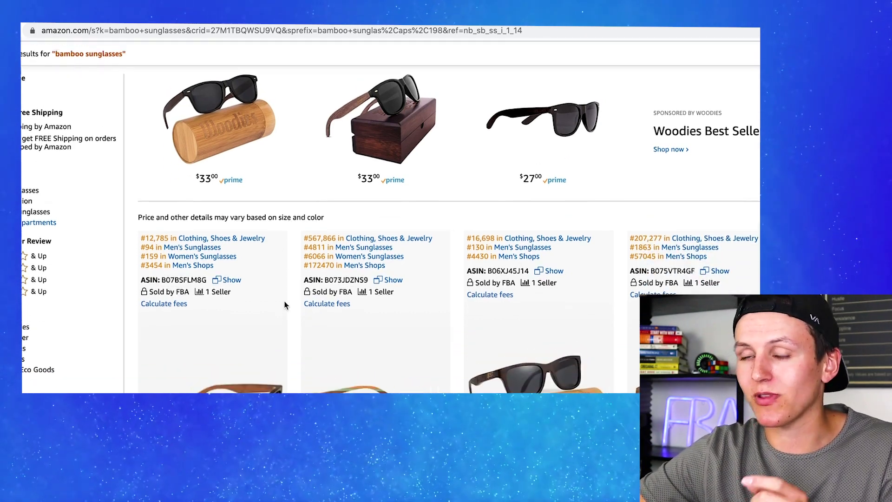
scroll(285, 304, up, 1)
scroll(284, 304, up, 1)
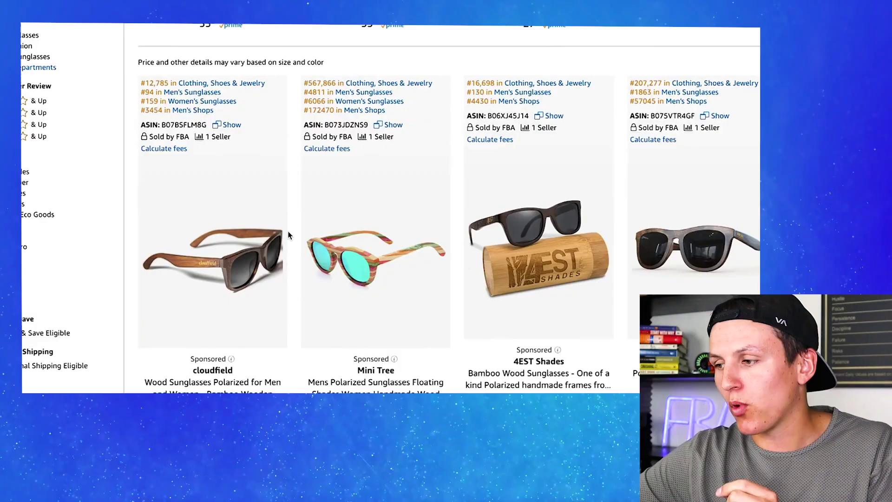
scroll(278, 200, down, 2)
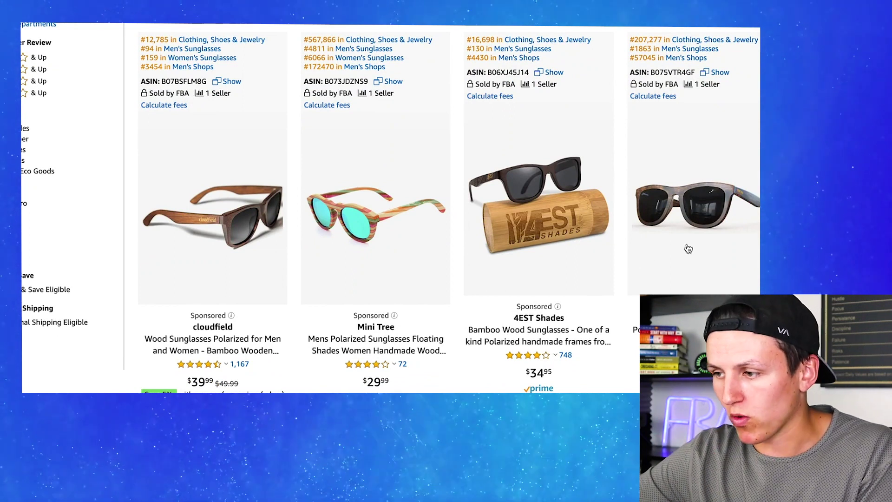
scroll(685, 238, down, 1)
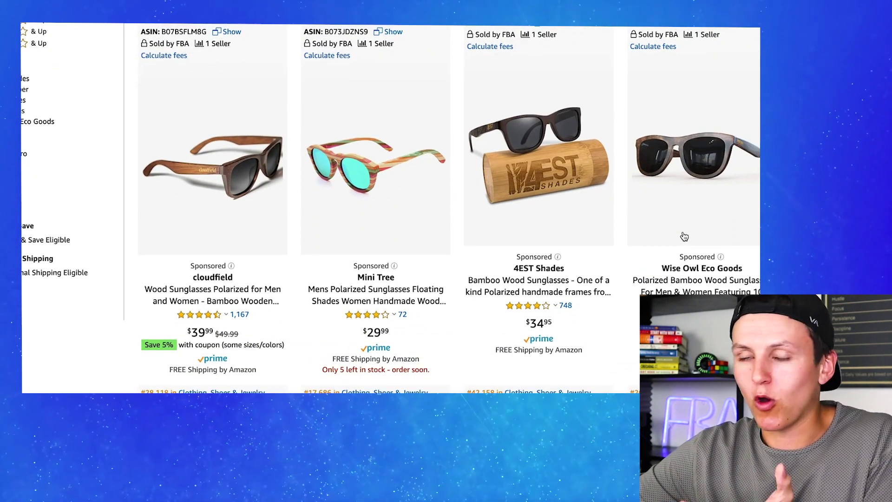
scroll(684, 236, up, 1)
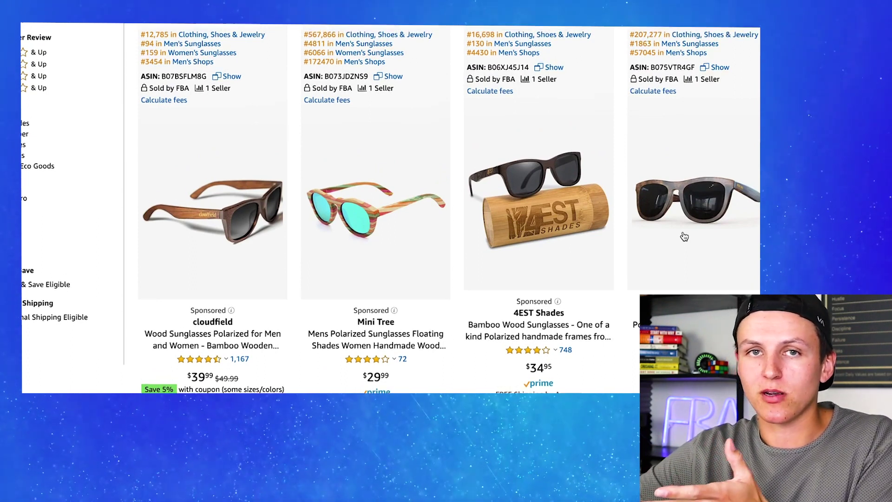
scroll(685, 236, up, 1)
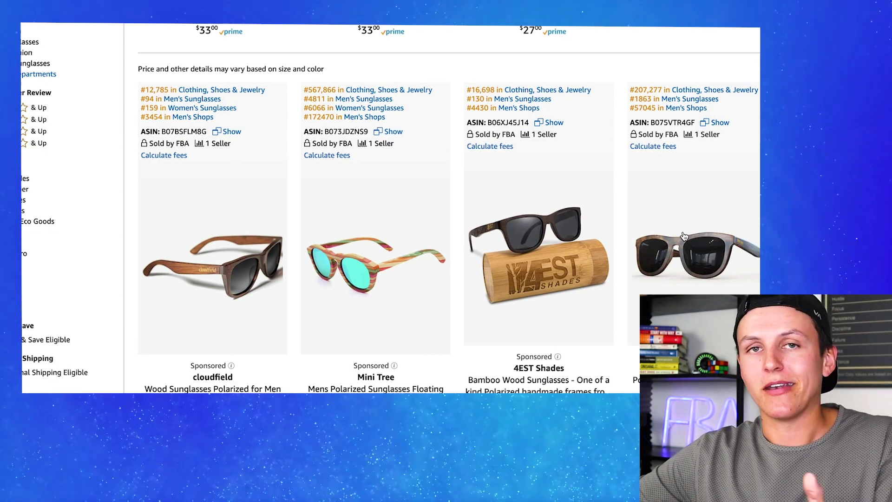
scroll(674, 237, up, 3)
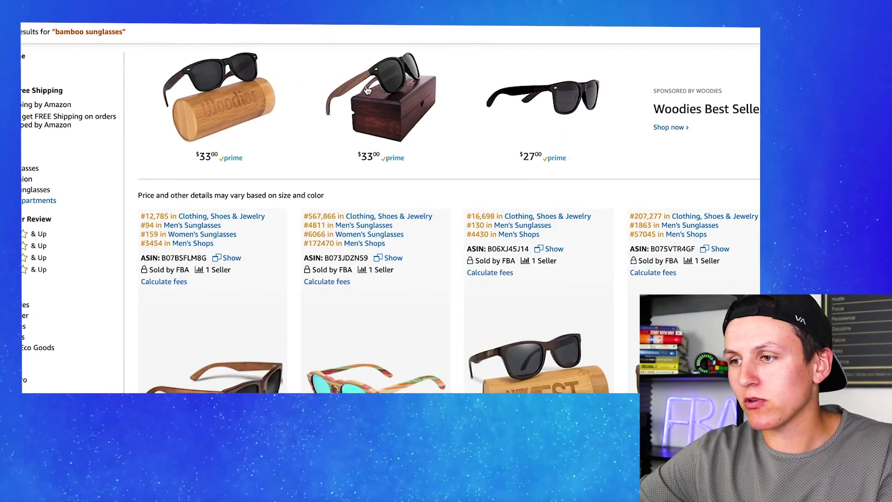
scroll(475, 181, down, 2)
scroll(475, 181, down, 1)
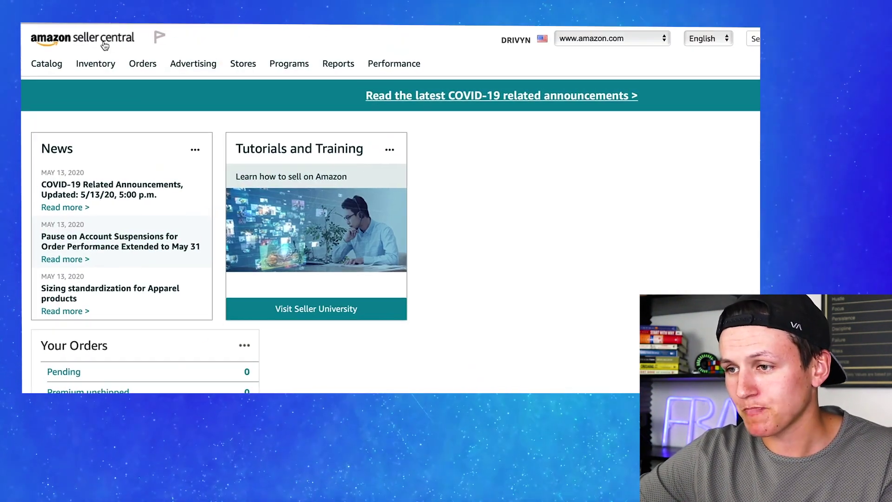
Switch to Amazon Seller Central and open the Campaign Manager.
mouse_move(194, 65)
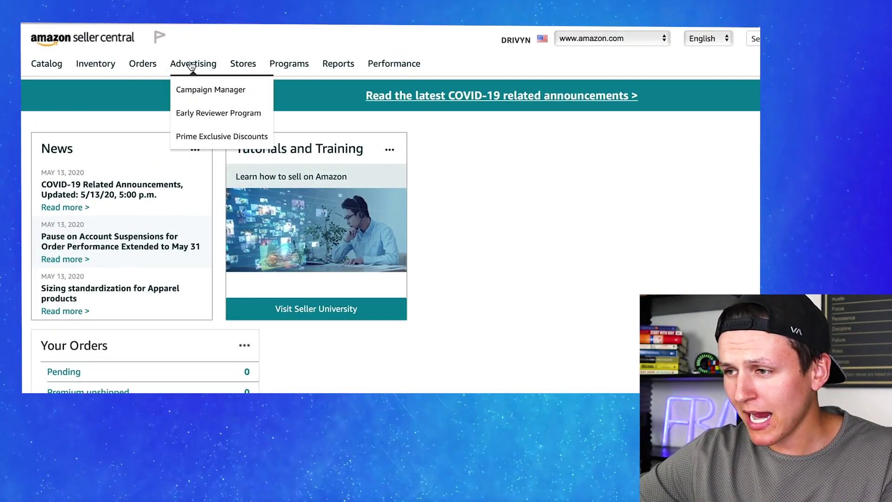
click(206, 91)
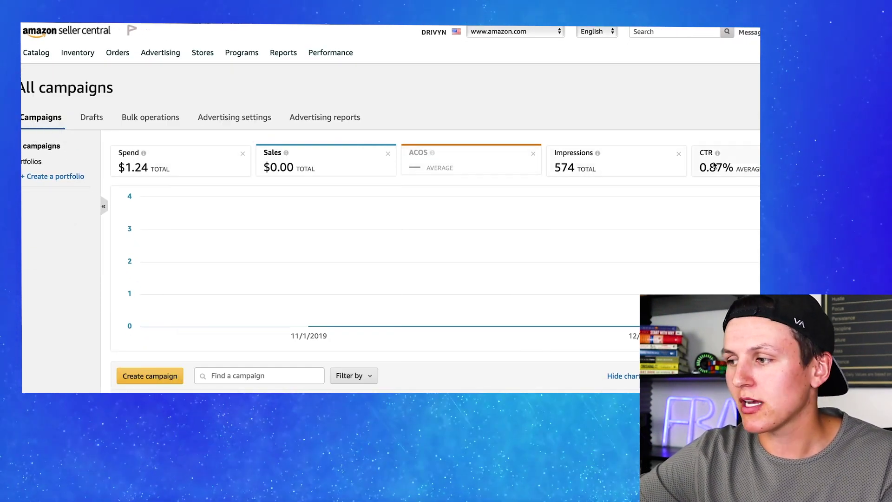
Read the explanations of the CTR, Spend, Sales, ACOS and Impressions metrics for all campaigns.
mouse_move(719, 158)
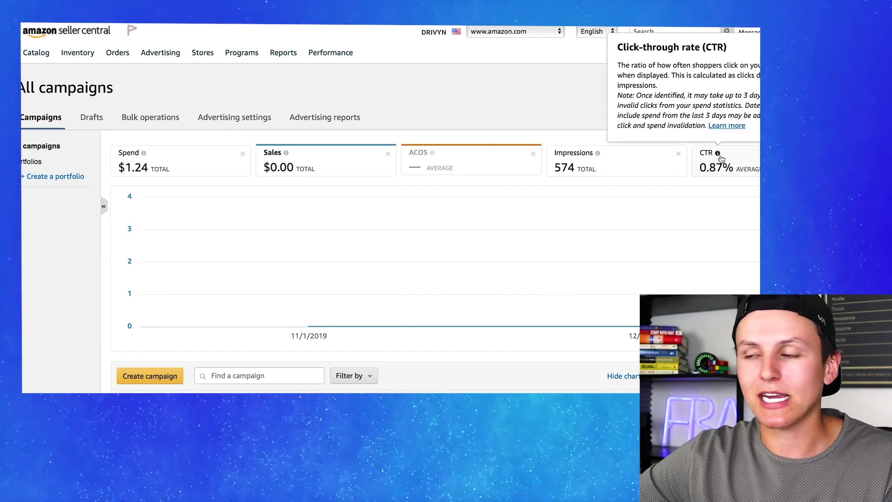
mouse_move(145, 155)
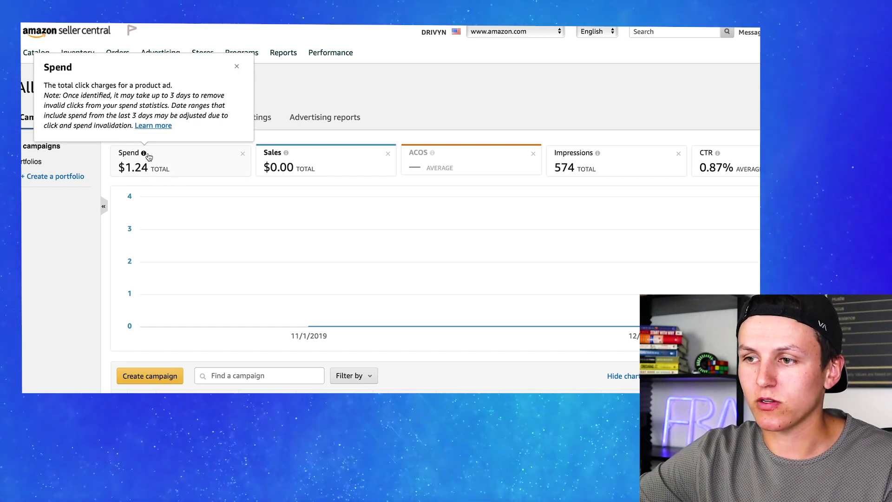
mouse_move(286, 157)
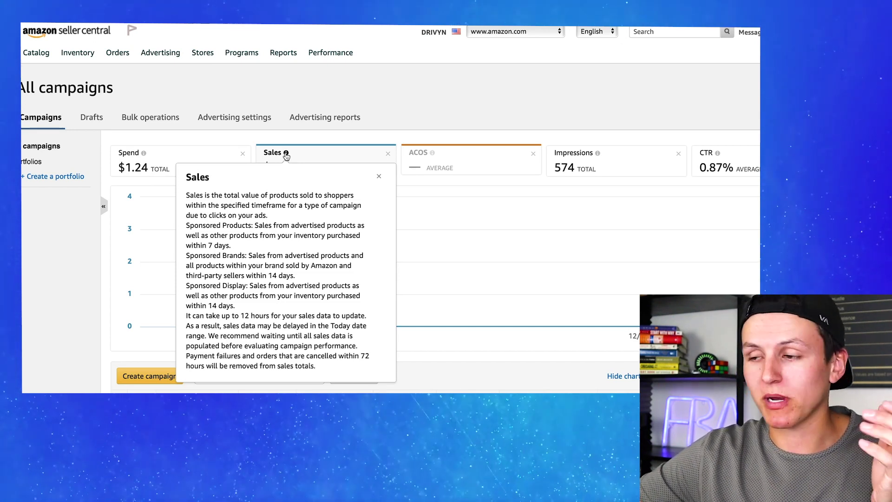
mouse_move(431, 159)
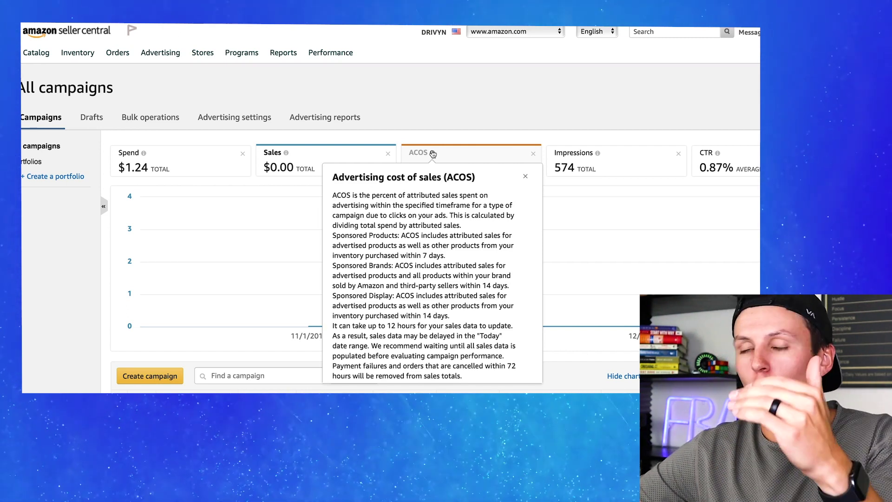
mouse_move(599, 155)
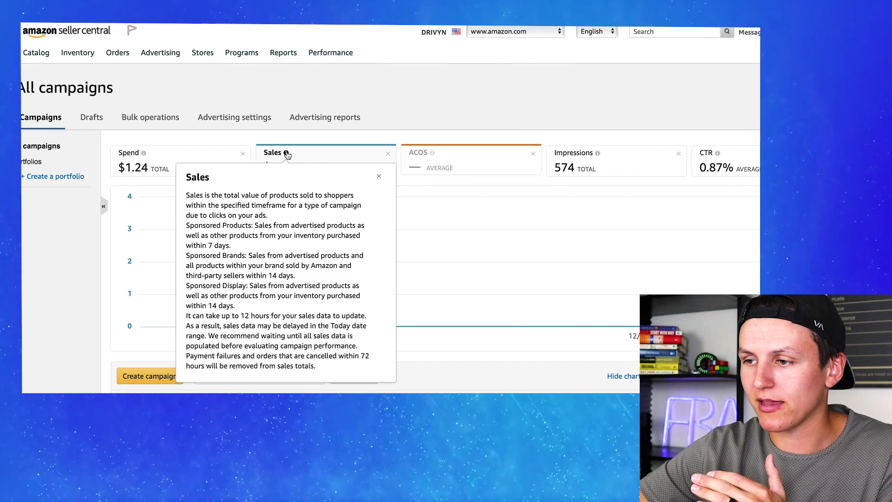
Start creating a new campaign of the Sponsored Products type.
scroll(155, 309, down, 2)
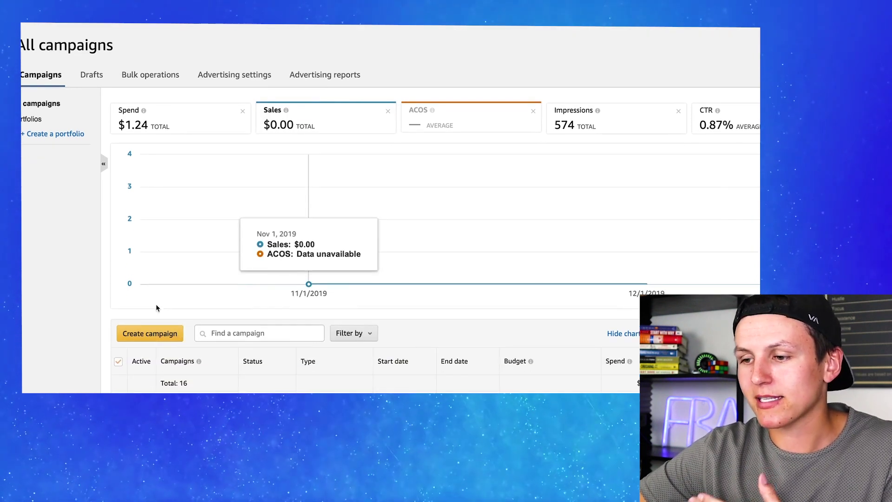
click(147, 333)
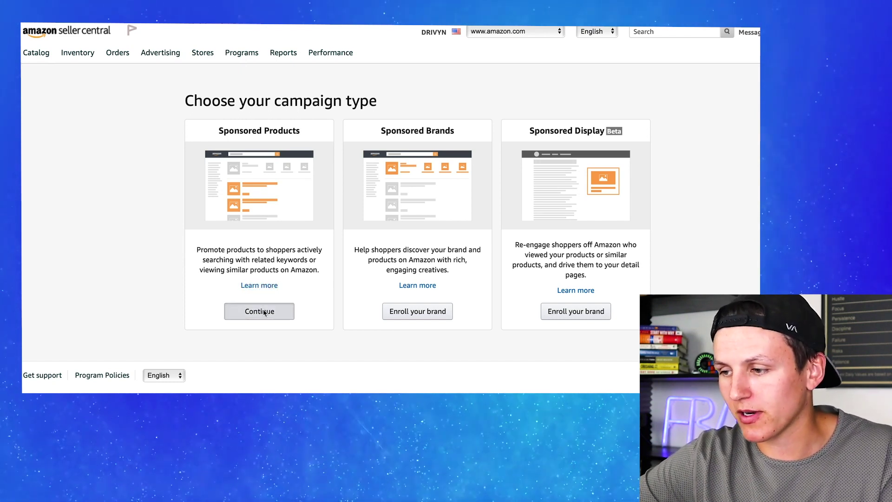
click(263, 312)
Look through the new campaign form, covering the campaign settings, bidding strategy, ad group and product list.
scroll(259, 259, down, 1)
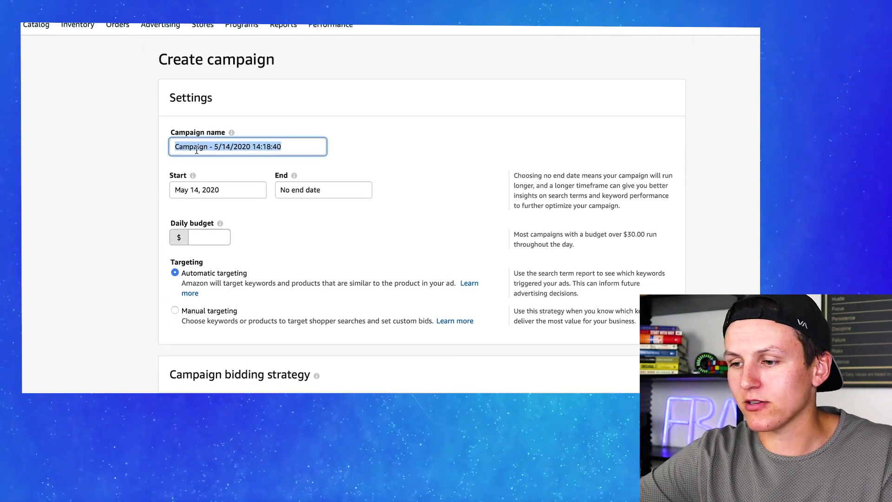
scroll(196, 149, down, 7)
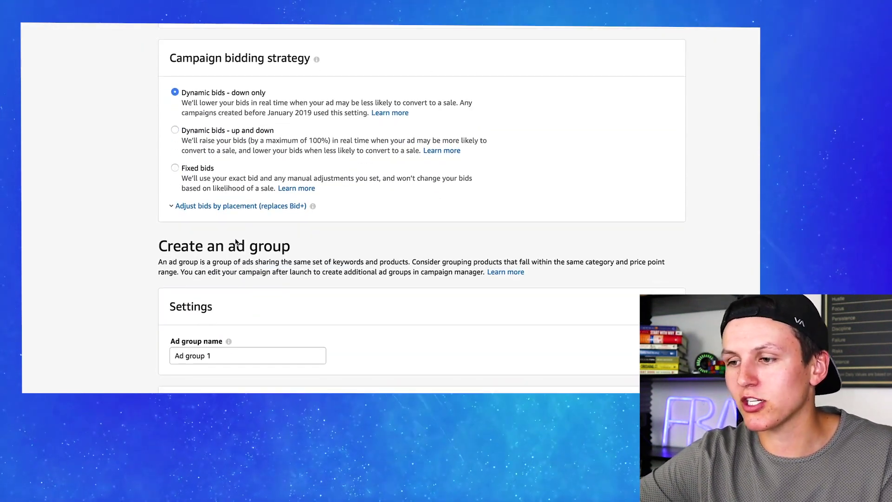
scroll(235, 242, down, 6)
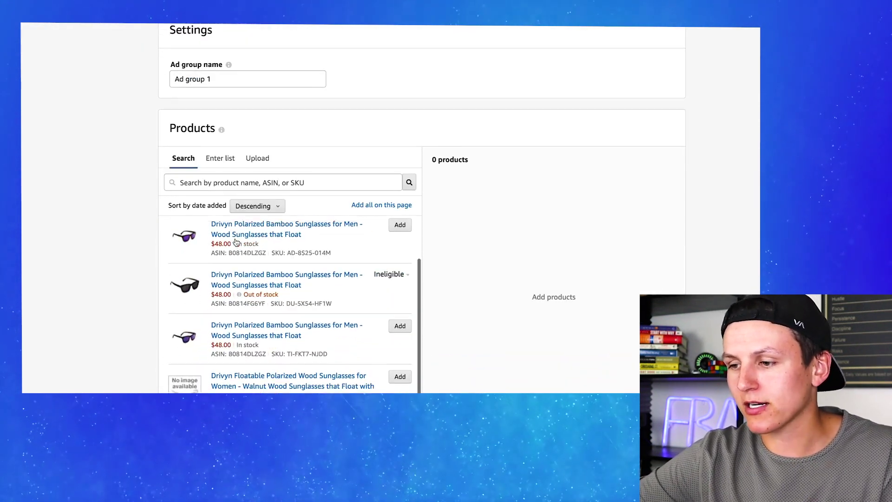
scroll(236, 242, down, 3)
scroll(259, 127, up, 7)
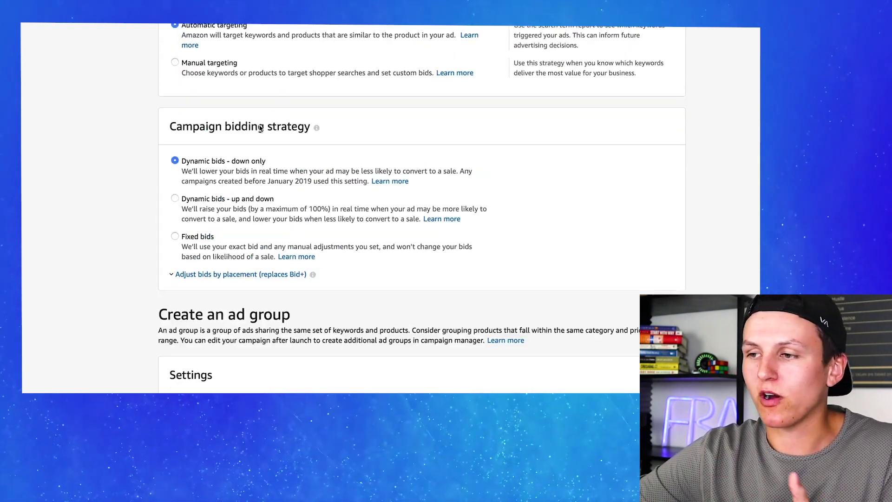
scroll(260, 128, up, 5)
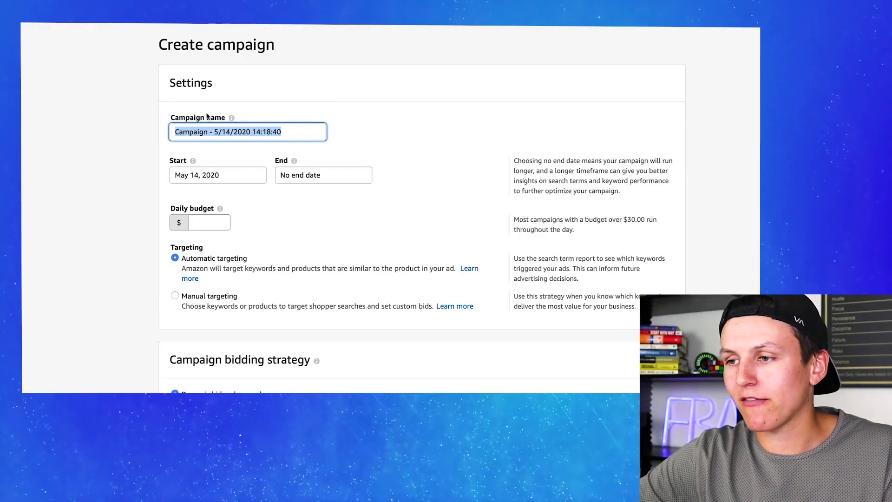
click(232, 118)
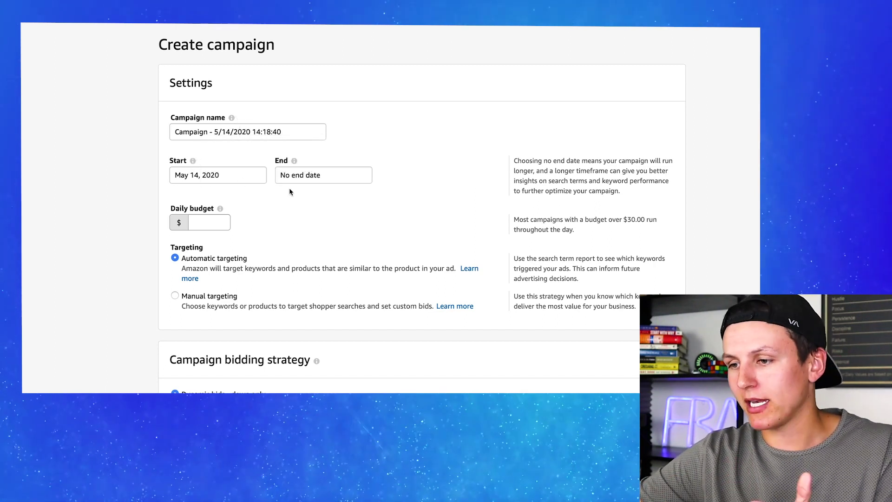
Set the campaign's daily budget to $50 and highlight the adjacent note about budgets over $30.00.
click(201, 223)
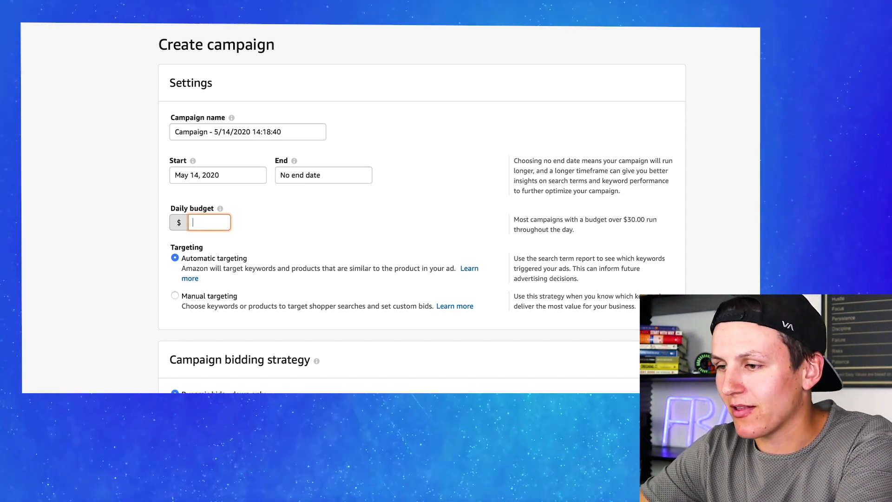
text(50)
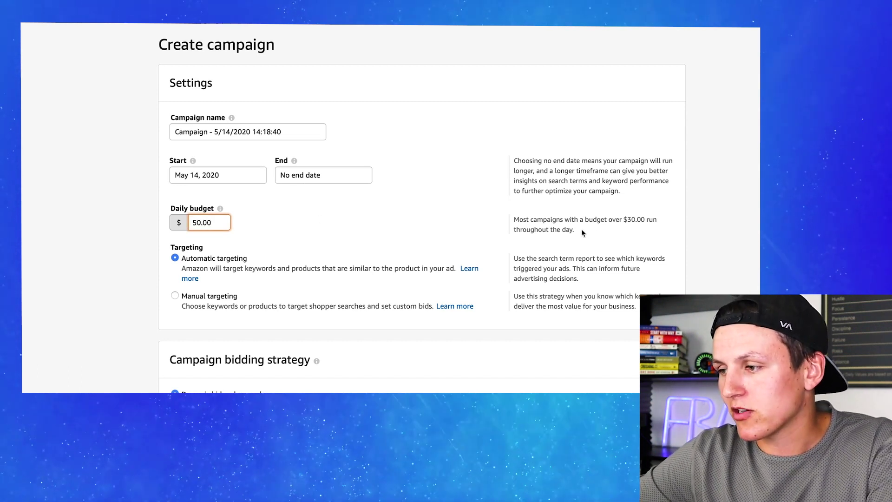
drag(581, 229, 512, 223)
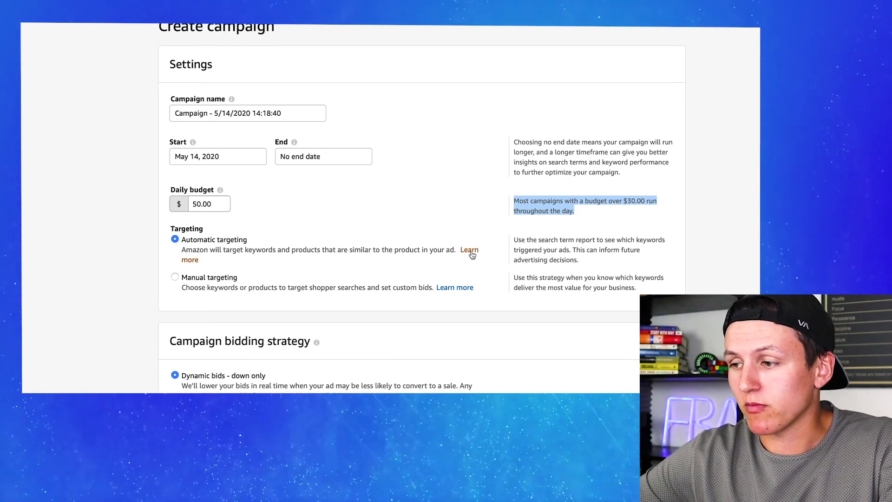
Review the campaign bidding strategy choices, highlighting the "Dynamic bids - down only" option.
scroll(352, 266, down, 3)
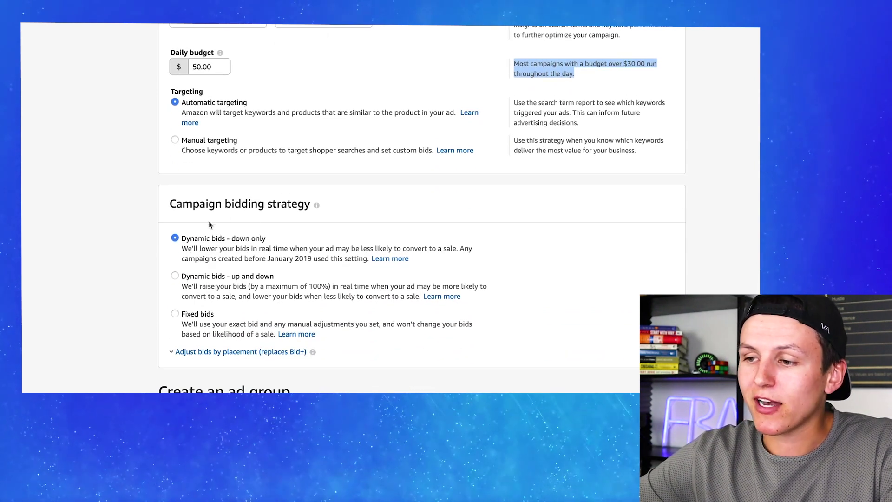
drag(182, 240, 267, 240)
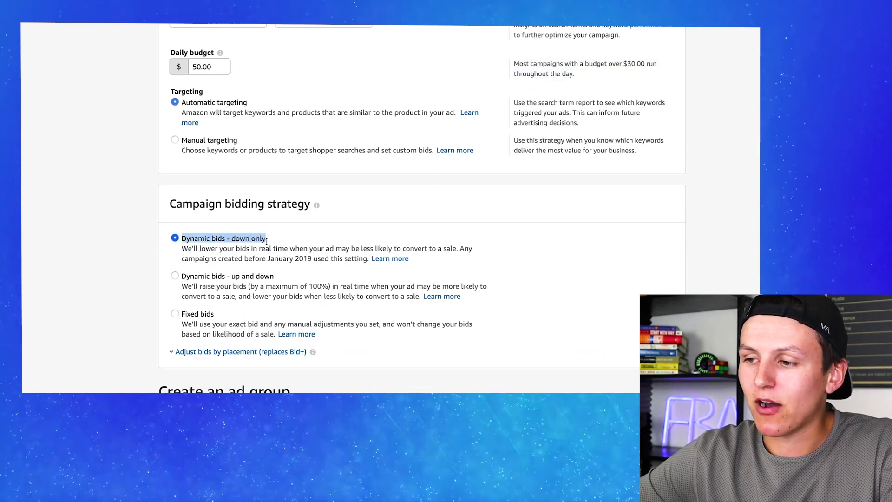
scroll(268, 241, down, 1)
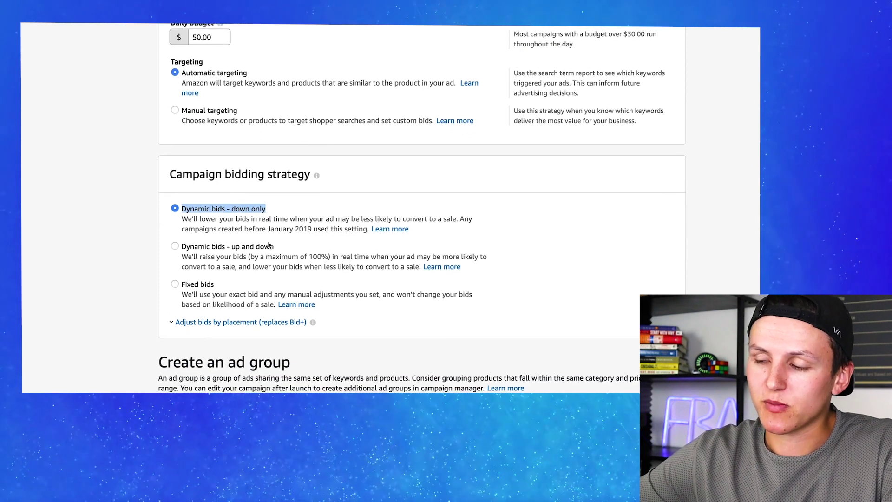
Add the first listed product, Drivyn Polarized Bamboo Sunglasses for Women, to the ad group.
scroll(268, 245, down, 2)
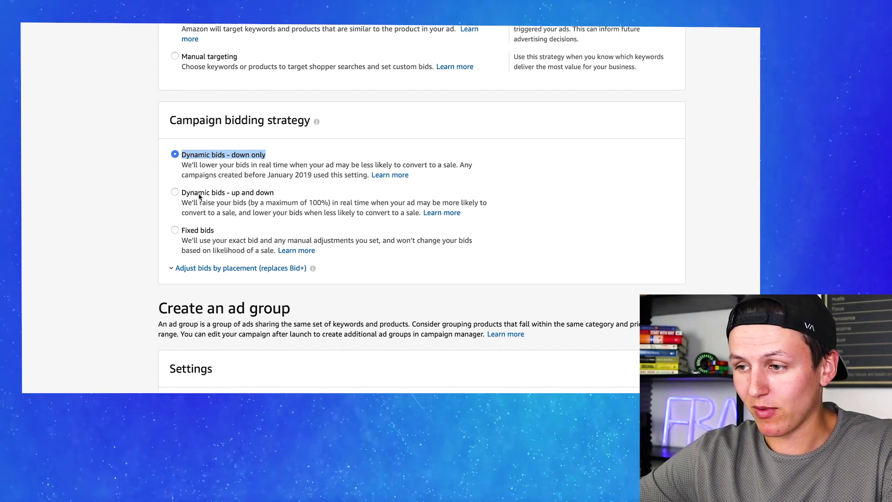
scroll(223, 241, down, 1)
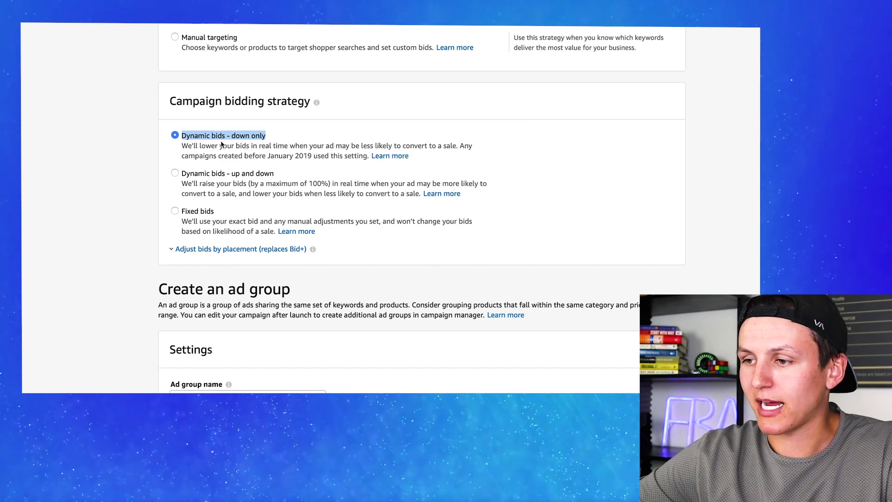
scroll(221, 146, down, 5)
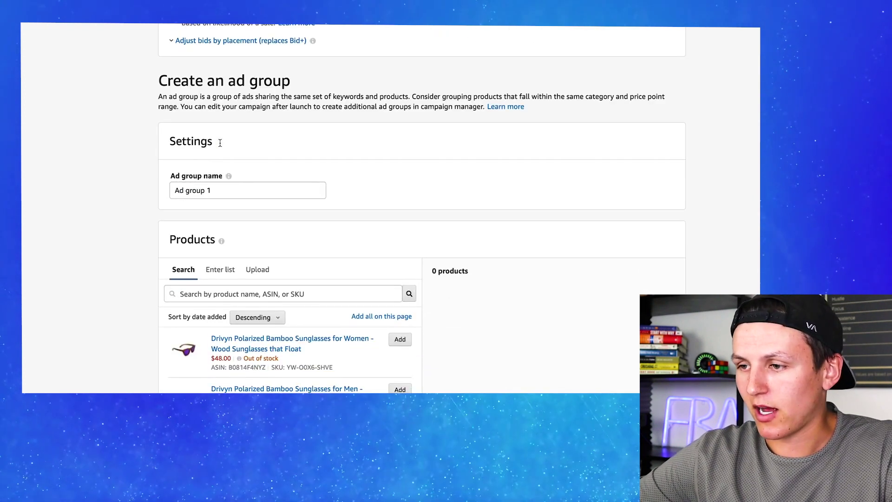
scroll(210, 185, down, 2)
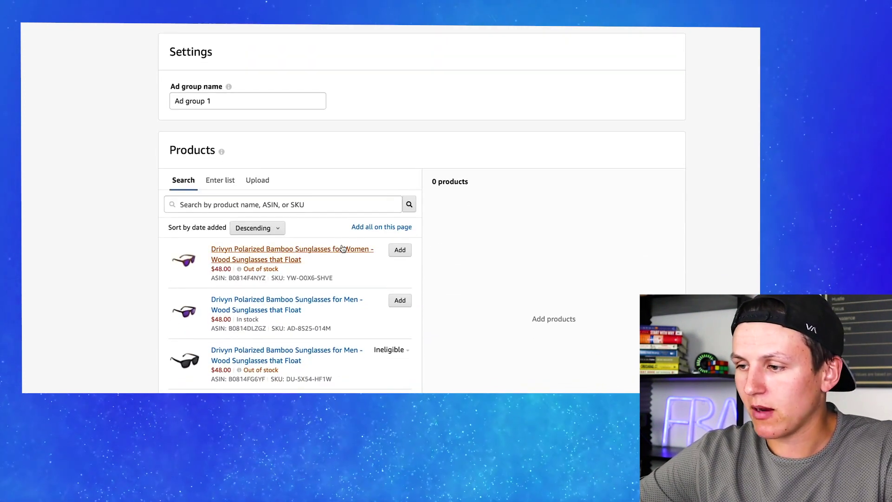
click(399, 251)
Set the default bid for automatic targeting to $1.00.
scroll(386, 270, down, 2)
scroll(468, 269, down, 6)
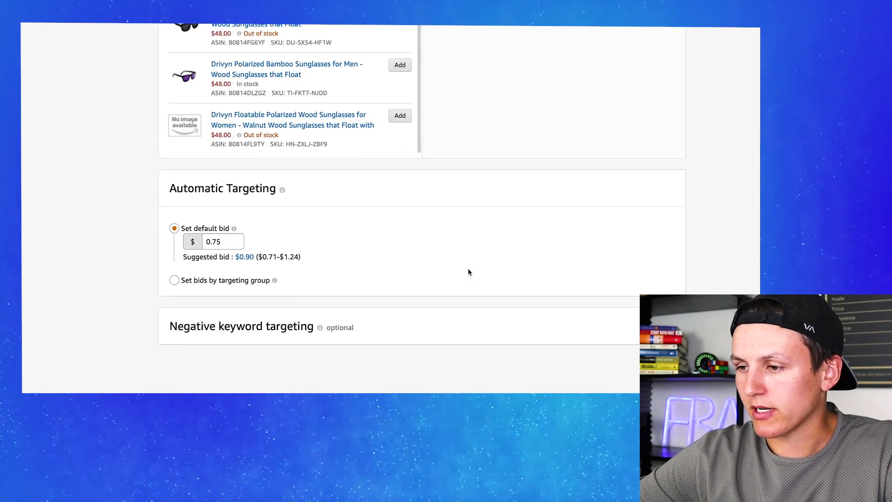
scroll(467, 269, up, 3)
scroll(494, 115, down, 3)
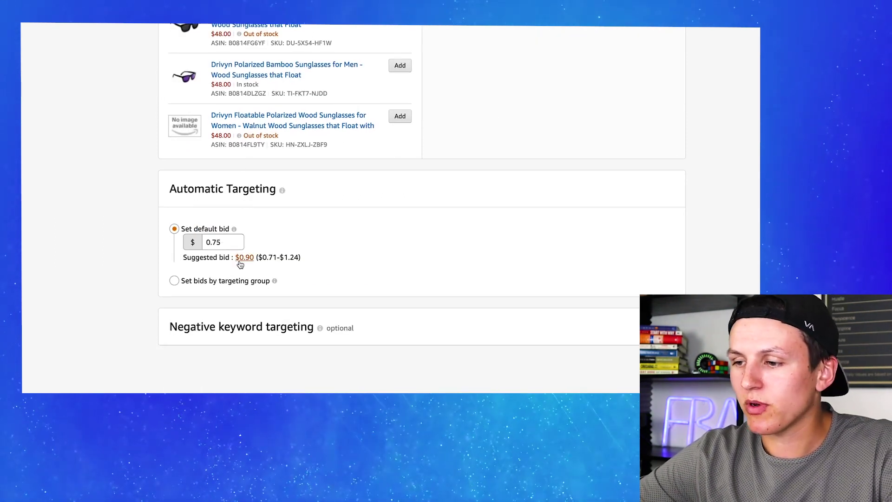
click(225, 244)
double_click(225, 244)
text(1)
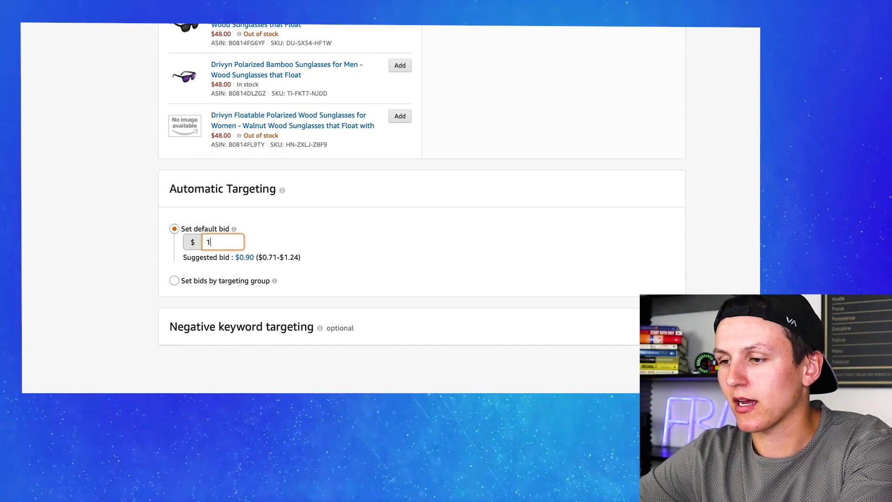
click(281, 248)
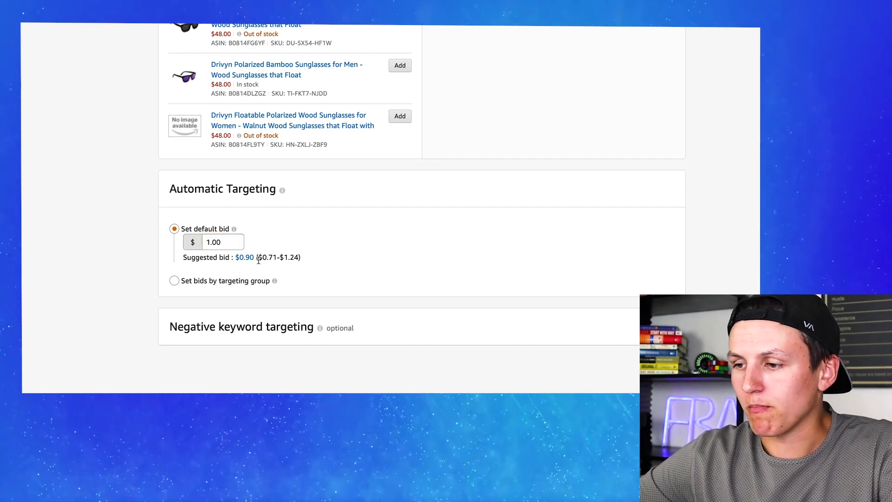
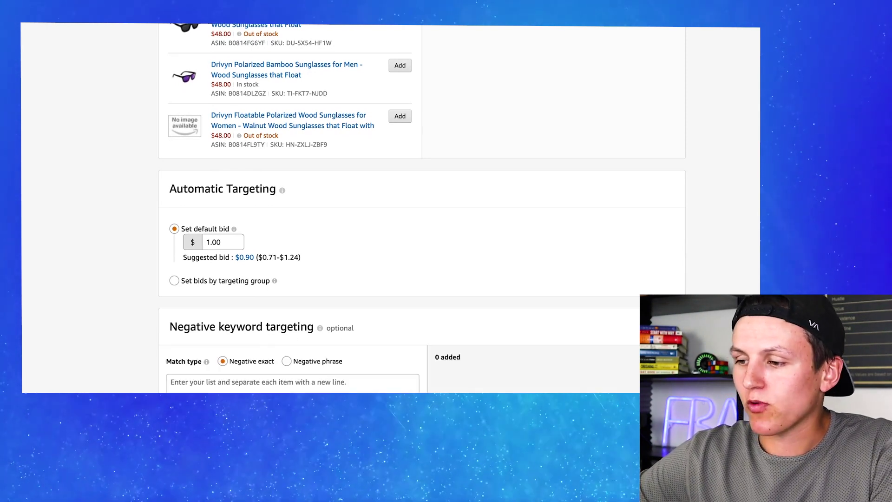
Review the negative keyword targeting options and switch the campaign's targeting to Manual targeting.
scroll(261, 384, down, 3)
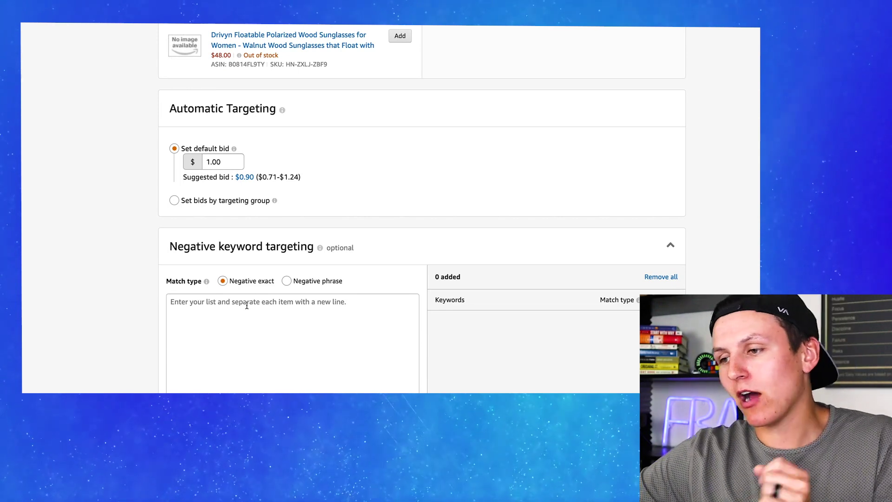
scroll(247, 302, up, 3)
scroll(246, 301, up, 15)
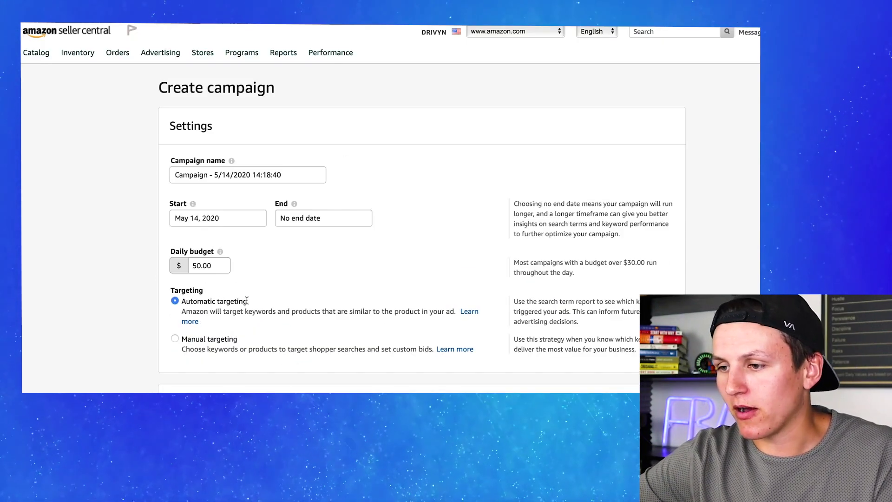
scroll(230, 319, down, 1)
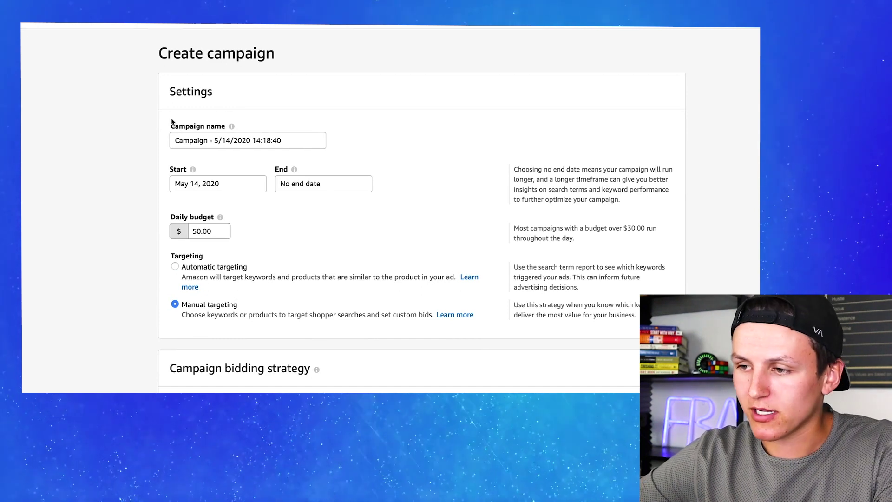
Review the manual campaign's bidding strategy options, ad group settings and selected products.
scroll(212, 138, down, 5)
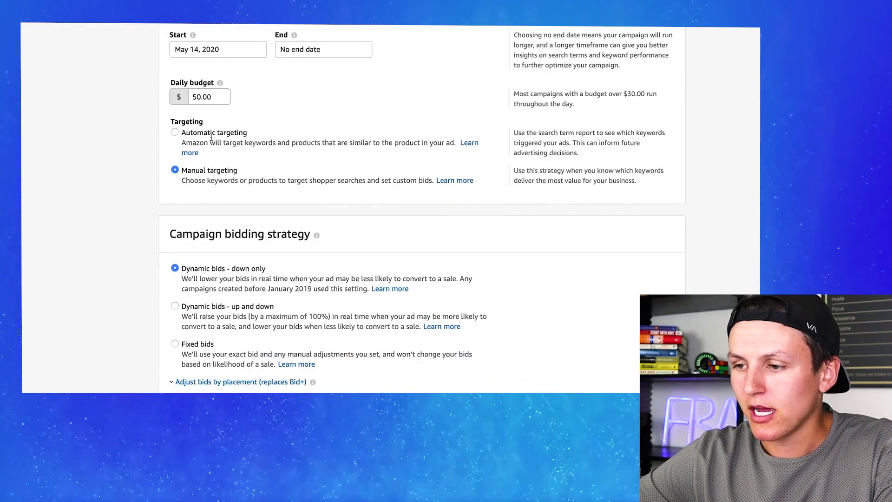
scroll(212, 140, down, 2)
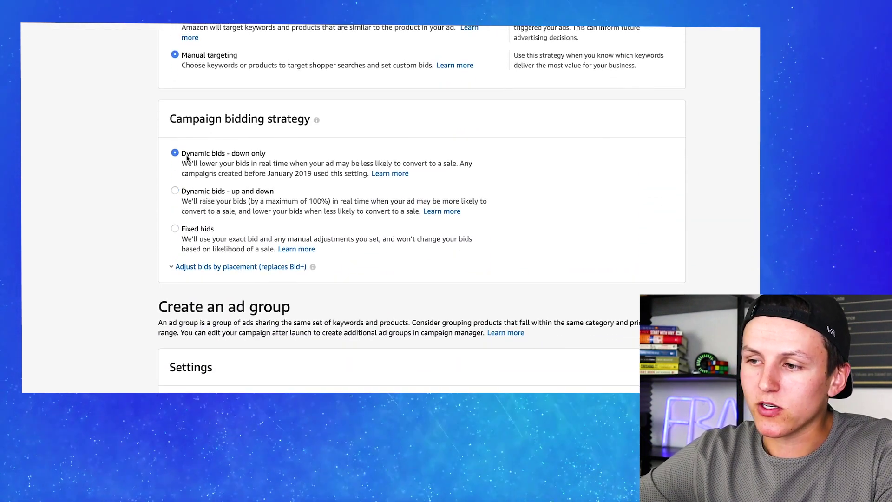
scroll(243, 163, down, 1)
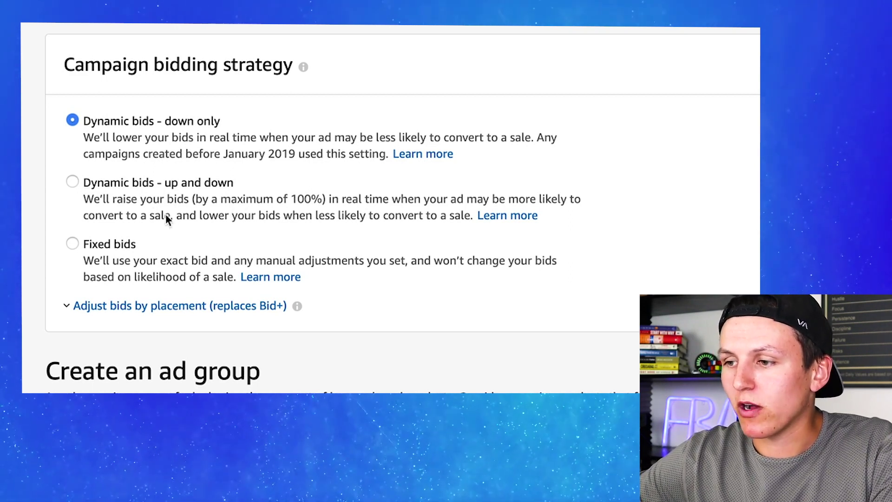
scroll(295, 212, down, 2)
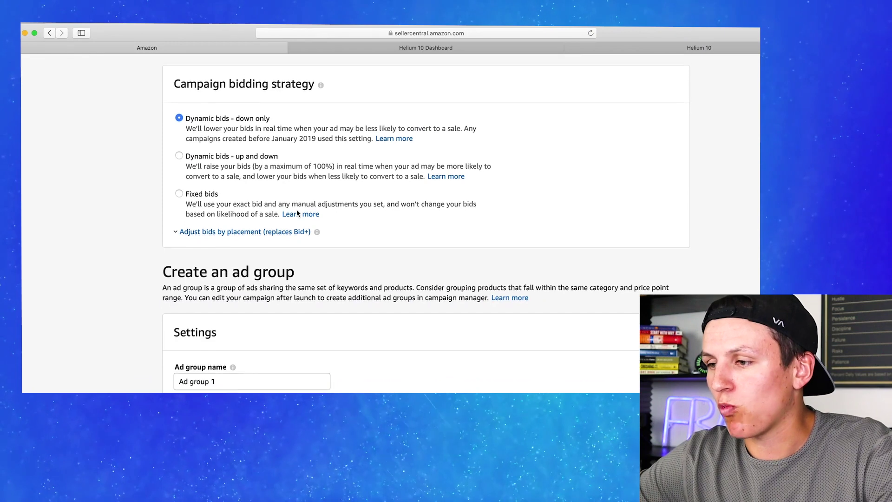
scroll(296, 213, down, 10)
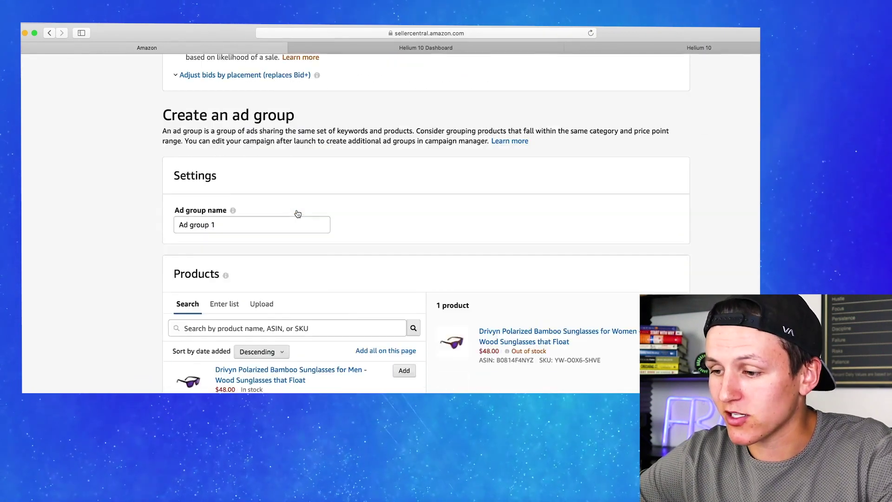
scroll(298, 213, down, 4)
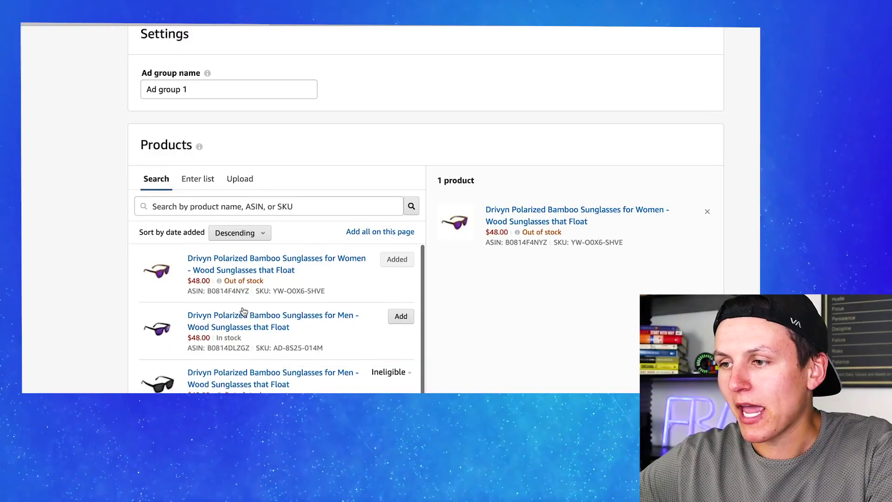
Recheck the campaign settings and compare the keyword targeting and product targeting options for the ad group.
scroll(273, 175, up, 10)
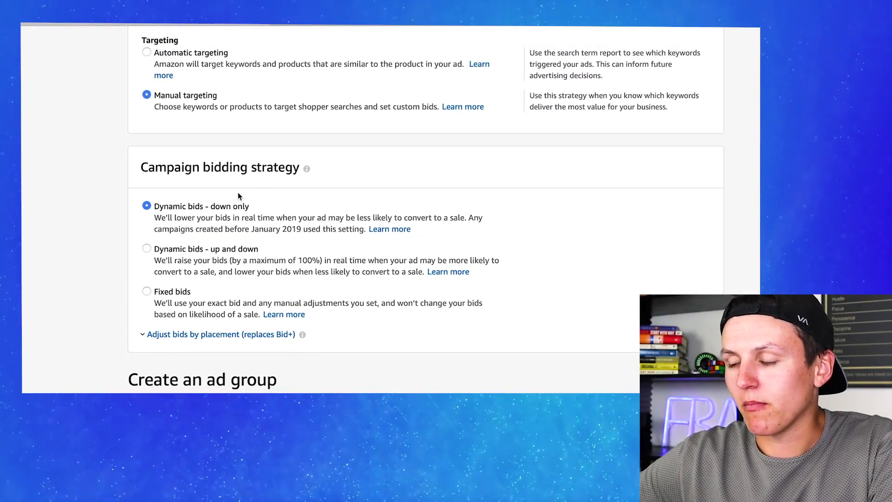
scroll(207, 198, down, 6)
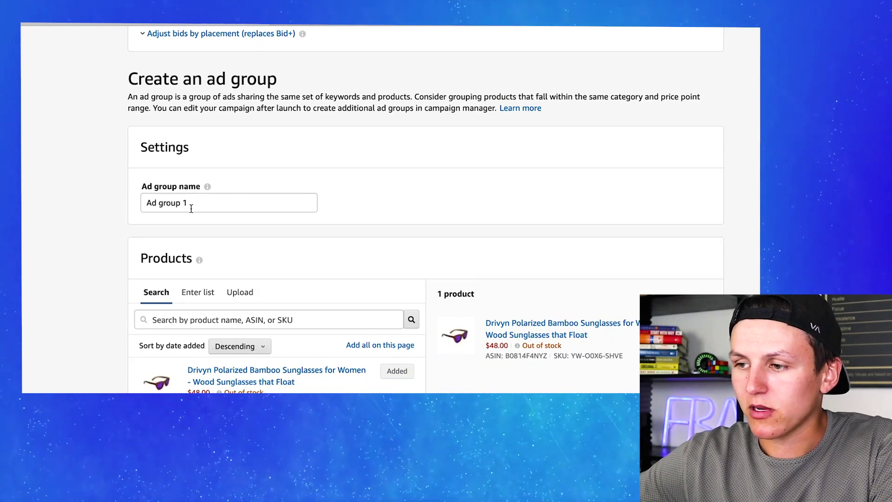
scroll(190, 208, down, 5)
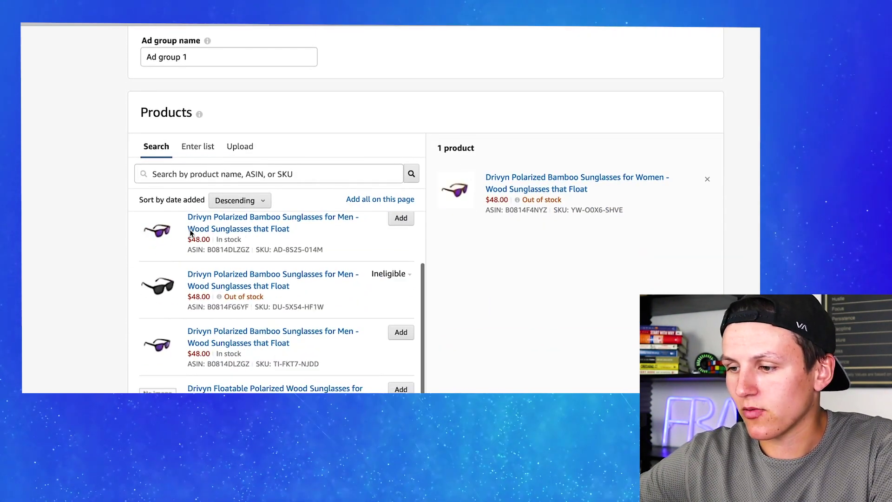
scroll(190, 233, down, 6)
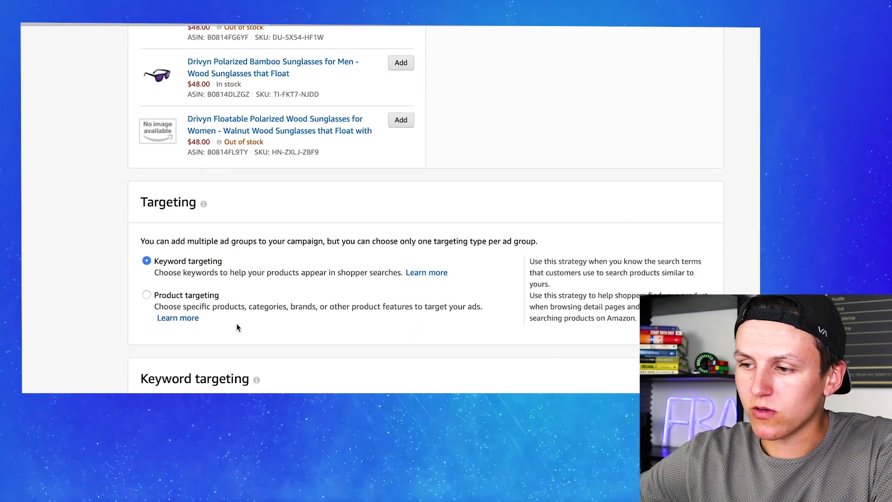
scroll(237, 327, down, 1)
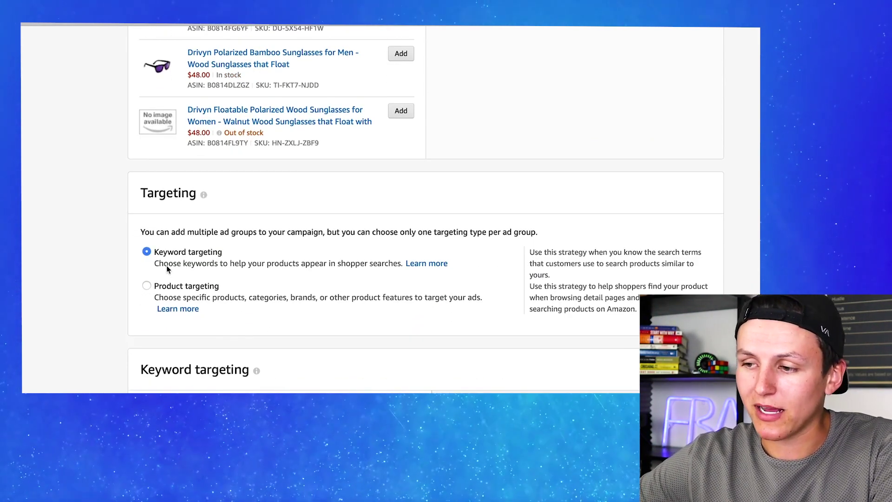
scroll(204, 258, down, 1)
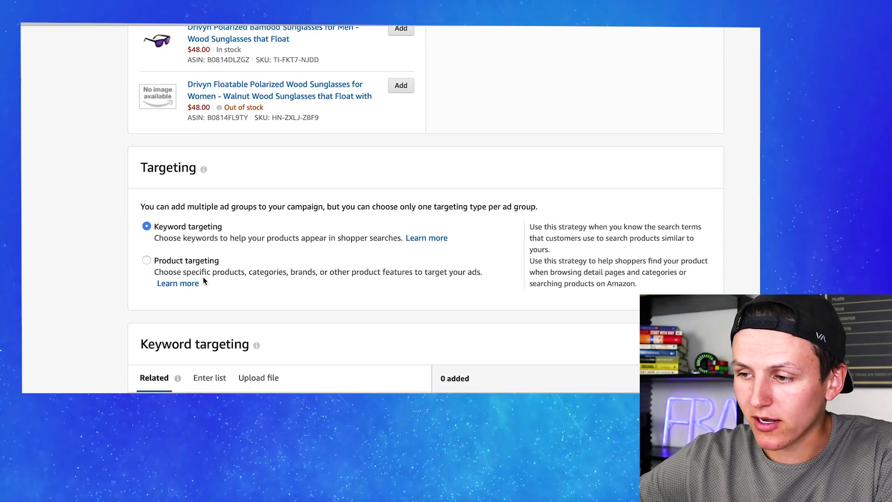
scroll(194, 297, down, 1)
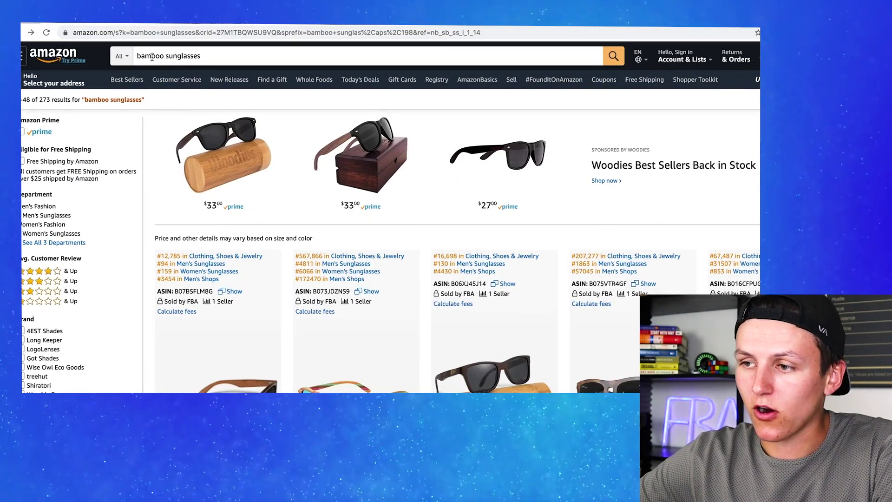
In Amazon's "bamboo sunglasses" results, open the Amazon's Choice listing and examine the sponsored products related to it.
drag(211, 59, 136, 56)
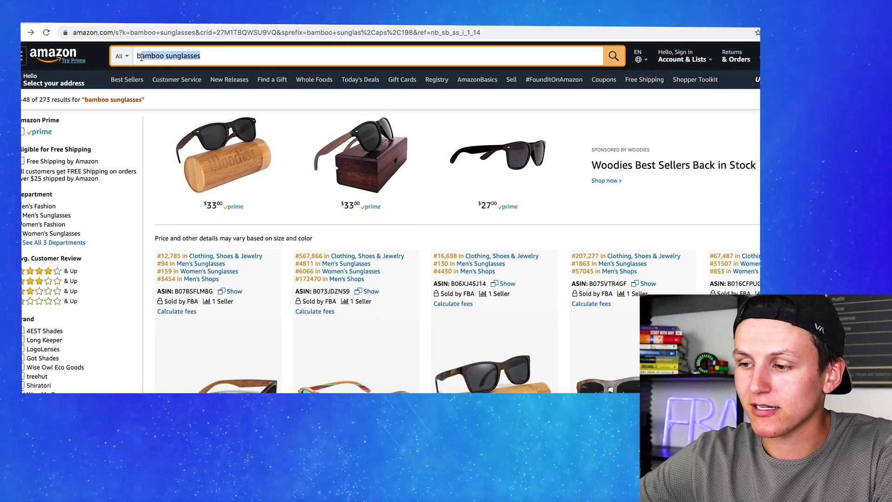
scroll(202, 118, down, 3)
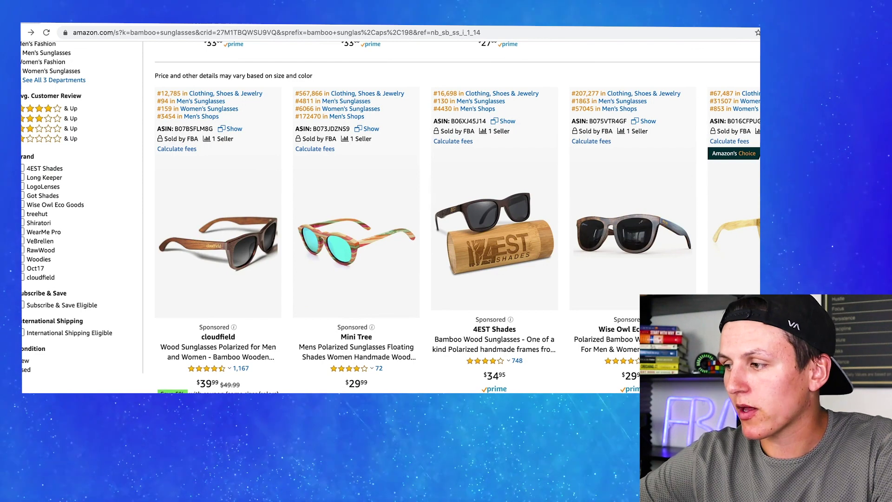
click(736, 232)
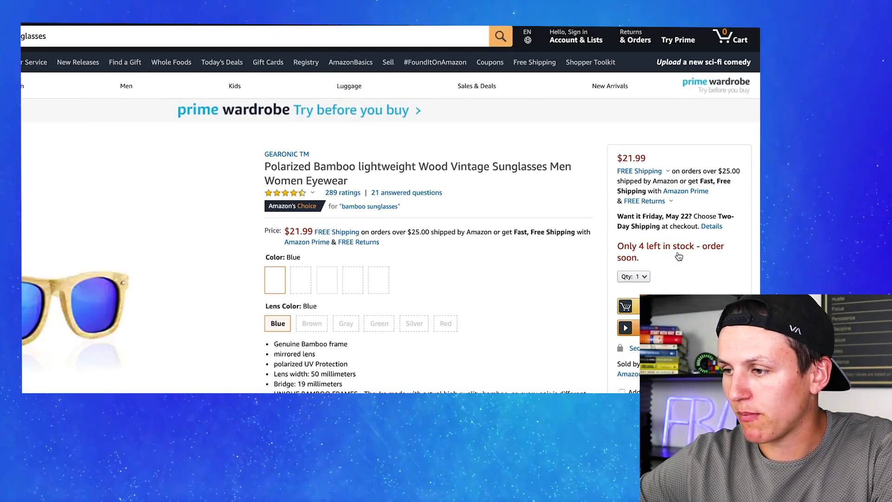
scroll(401, 224, down, 5)
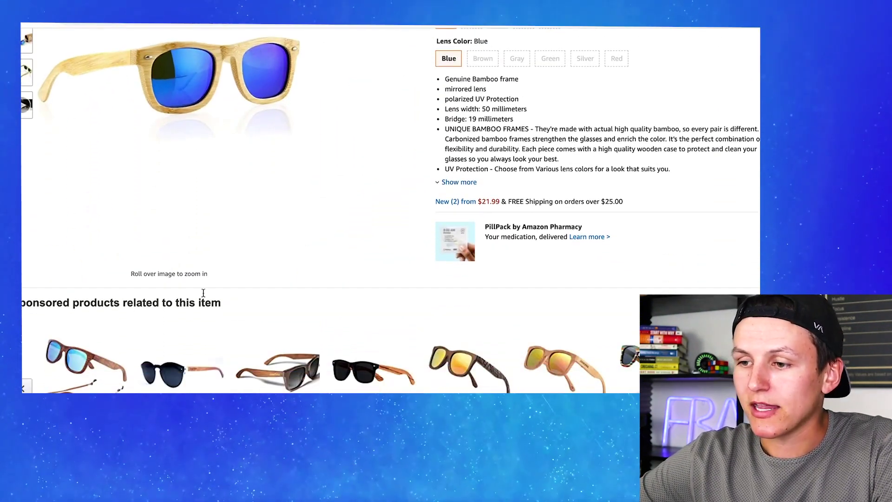
scroll(142, 344, down, 3)
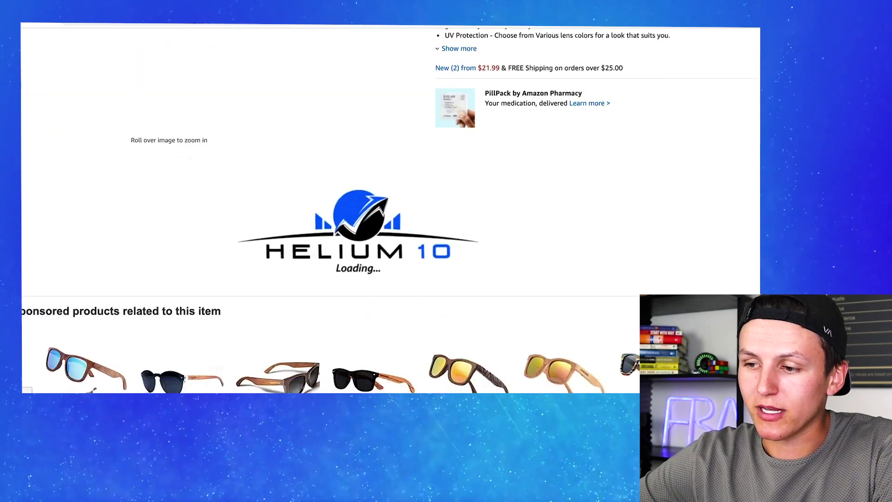
scroll(142, 350, down, 5)
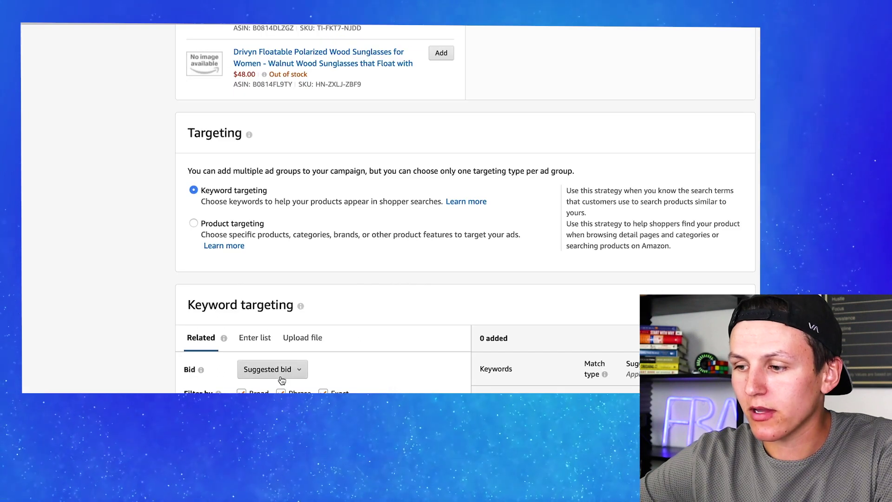
Set keyword targeting to use an entered list with only the Exact match type, excluding Broad and Phrase.
scroll(284, 351, down, 1)
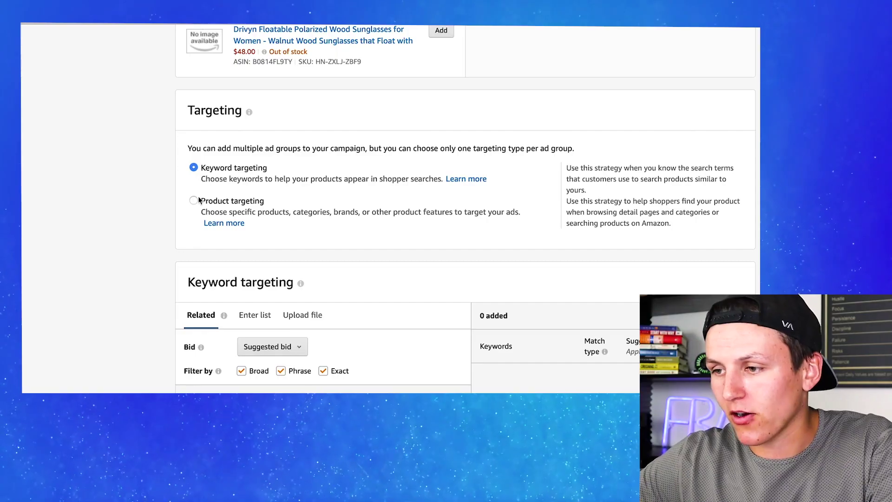
click(255, 314)
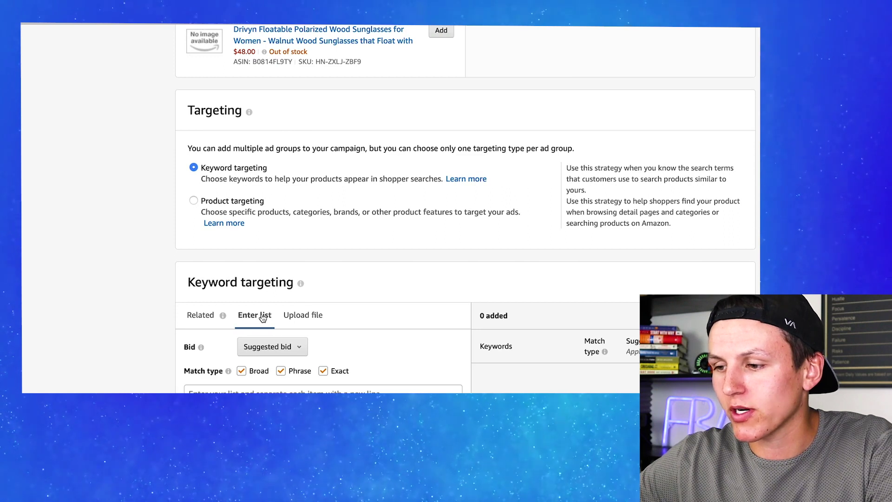
scroll(259, 318, down, 2)
scroll(243, 295, down, 3)
click(241, 164)
click(281, 164)
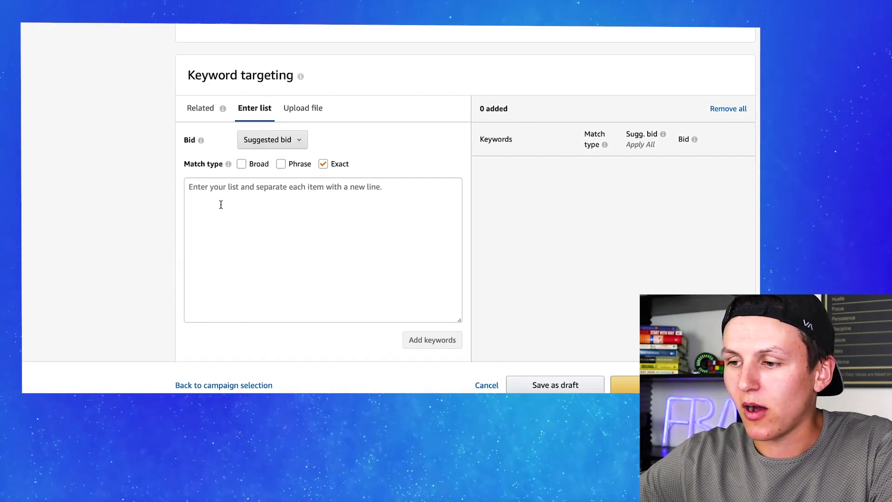
Switch the ad group to product targeting and look over its default bid and suggested categories.
click(202, 189)
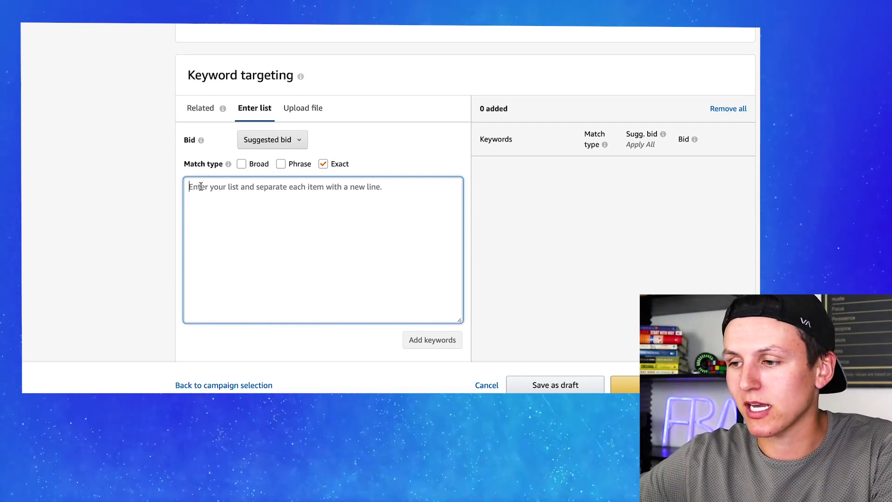
scroll(230, 194, up, 3)
click(193, 123)
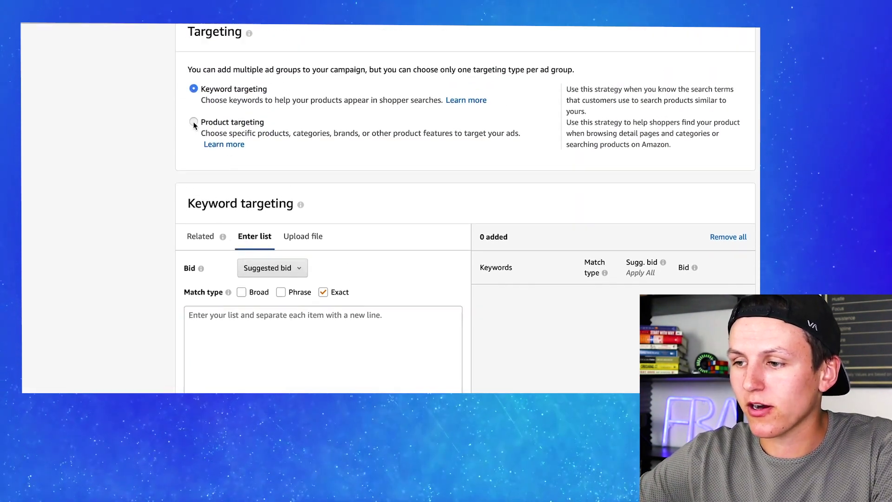
scroll(231, 293, down, 1)
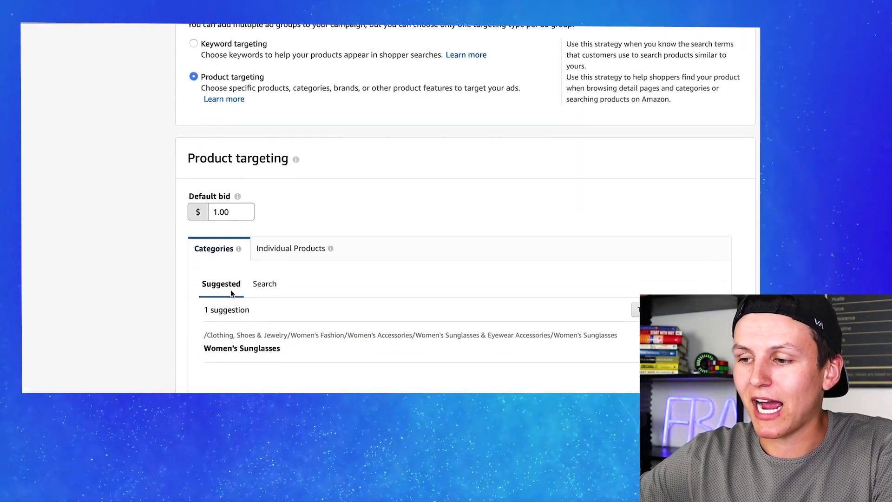
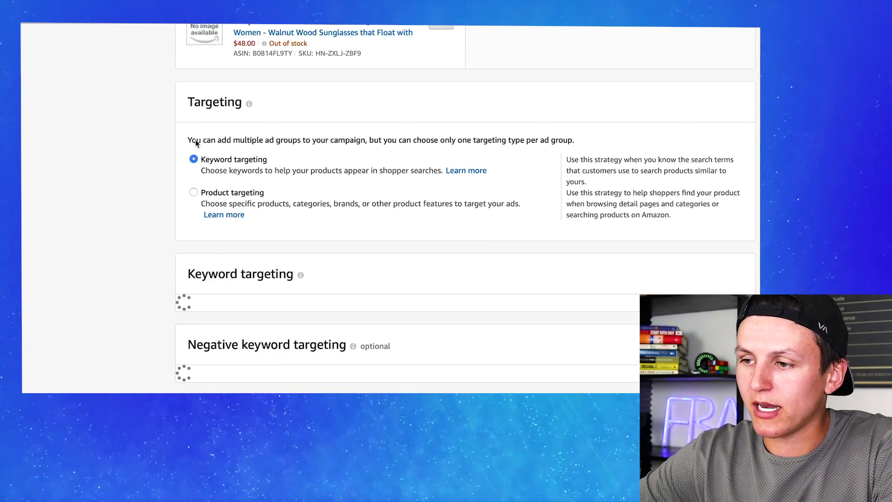
With keyword targeting selected, choose an entered keyword list and exclude Broad and Phrase, leaving only the Exact match type.
scroll(241, 194, down, 2)
click(253, 241)
scroll(253, 242, down, 1)
click(241, 280)
click(281, 280)
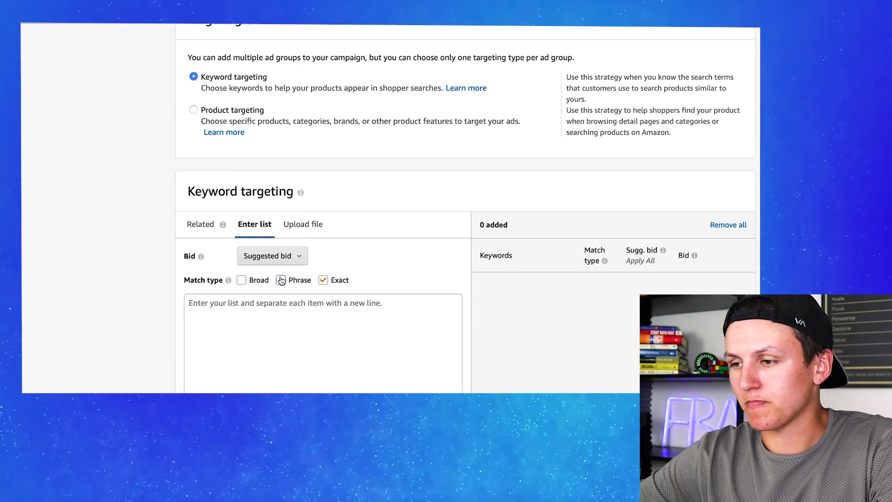
scroll(279, 281, up, 3)
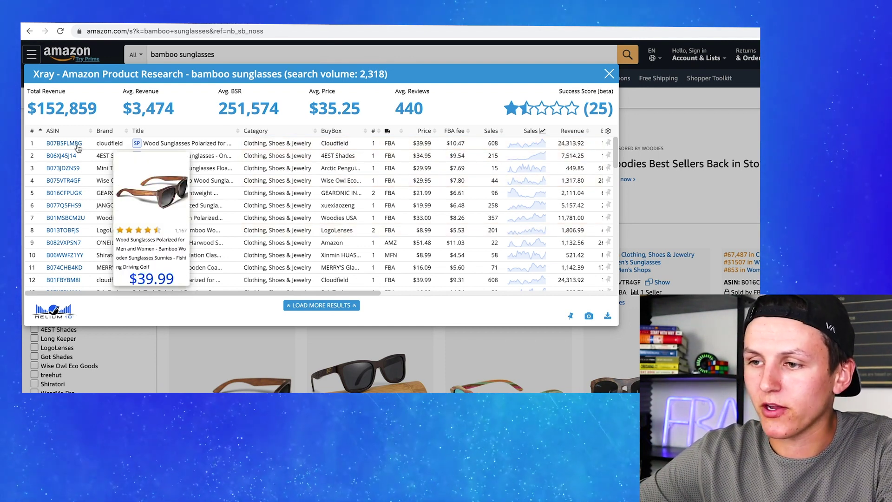
Compare competitor ASINs in Xray, switch to Helium 10 Cerebro and examine the reverse ASIN lookup and its keyword list.
mouse_move(76, 158)
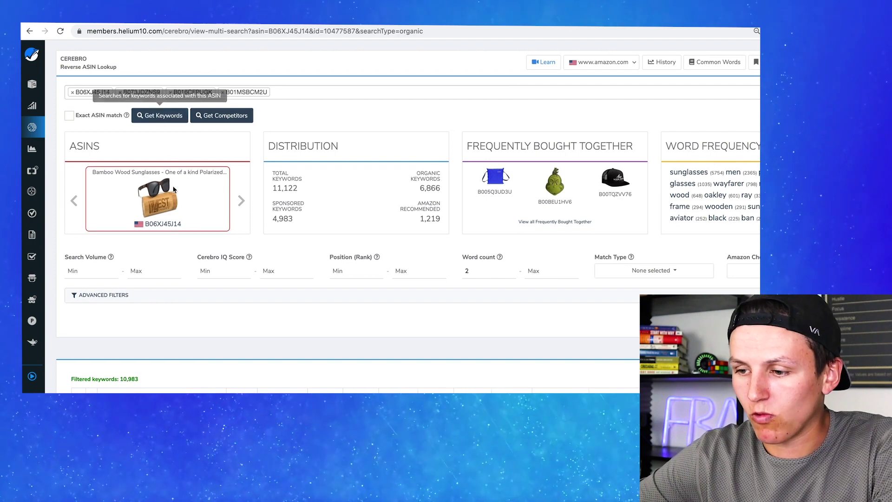
scroll(173, 189, down, 2)
drag(144, 325, 93, 324)
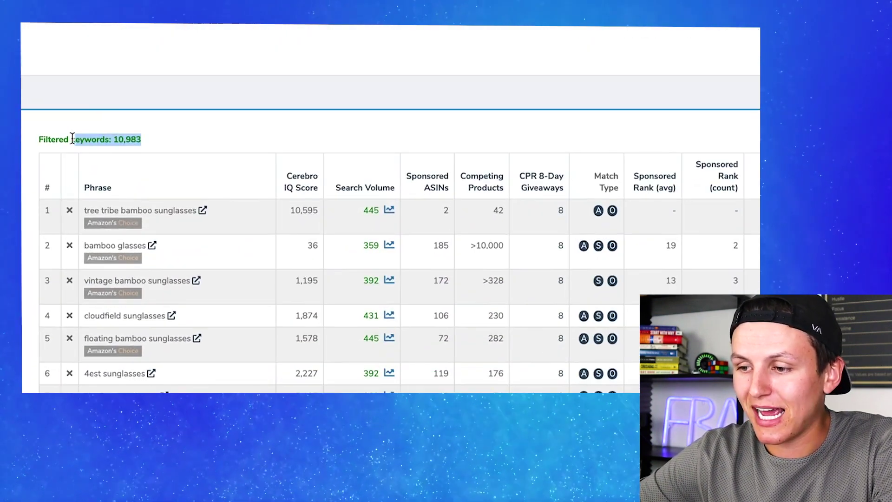
drag(73, 138, 66, 139)
click(195, 131)
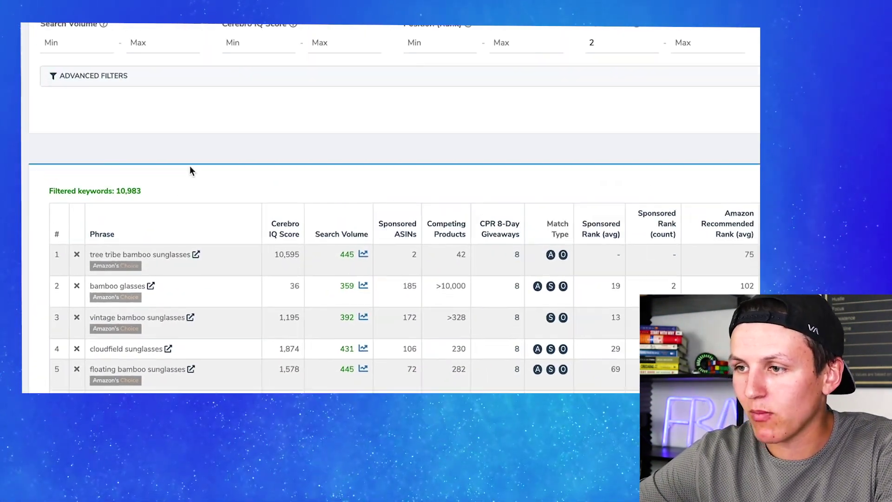
scroll(173, 171, up, 1)
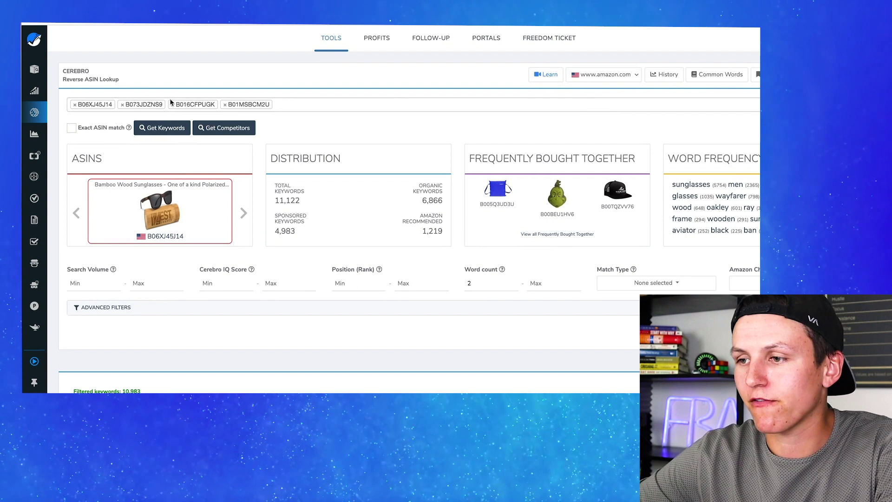
scroll(181, 186, down, 1)
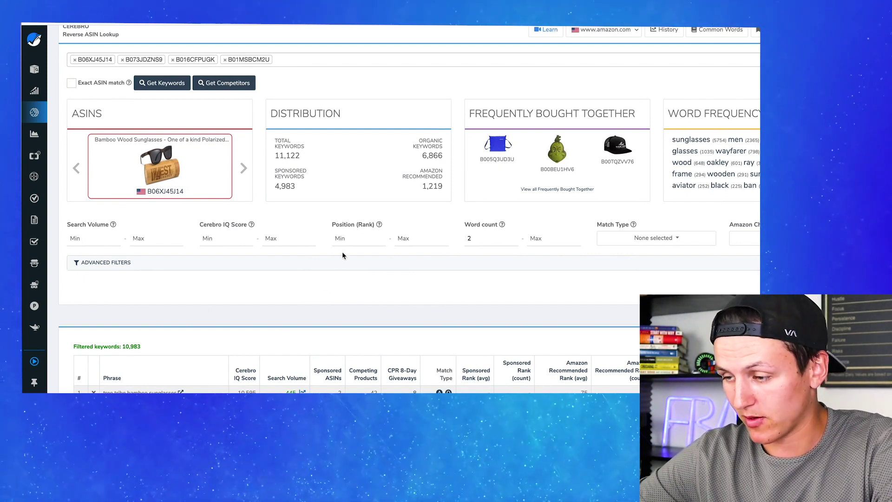
click(349, 239)
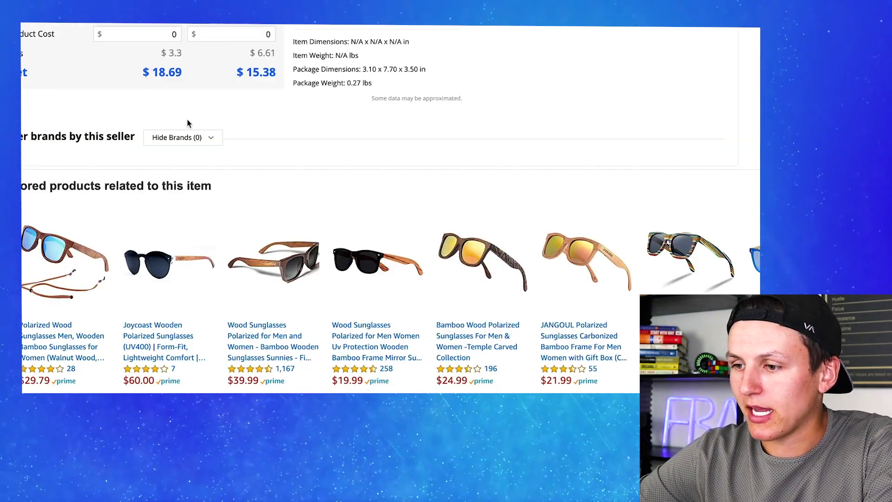
Switch to the Amazon's Choice listing, return to the "bamboo sunglasses" search results and examine the ranking of the products.
scroll(390, 209, up, 10)
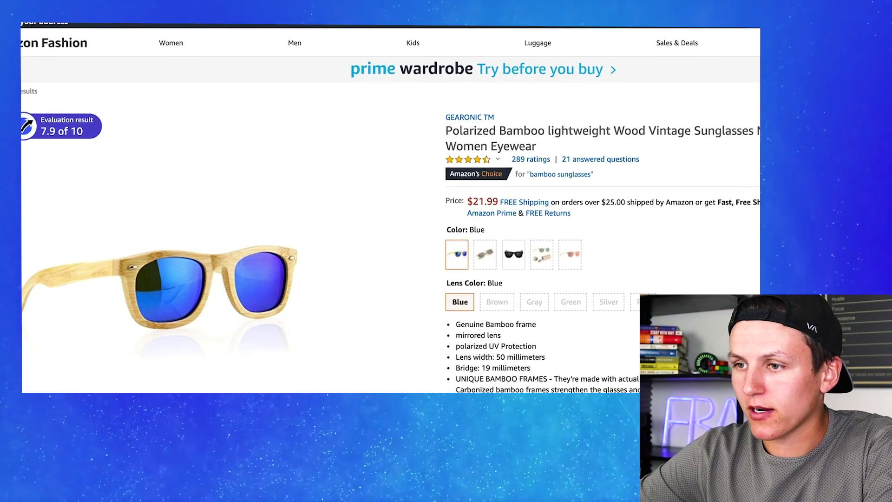
key(alt+Left)
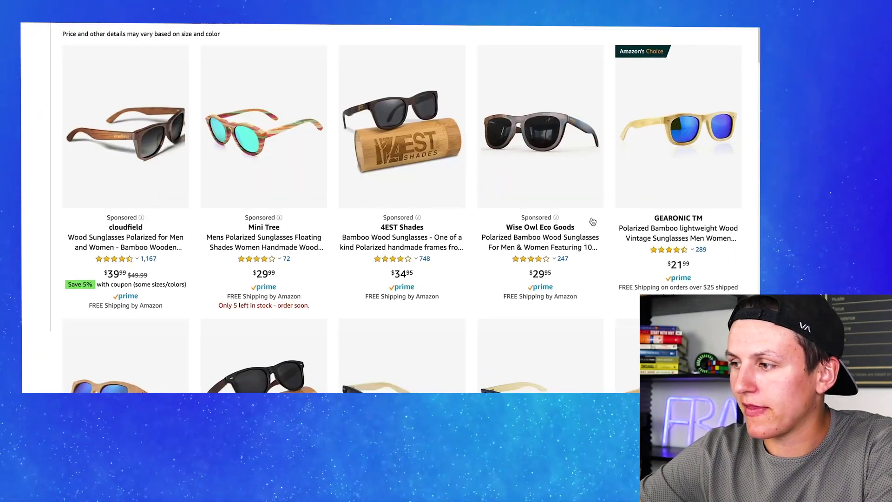
scroll(666, 252, down, 1)
scroll(665, 252, down, 3)
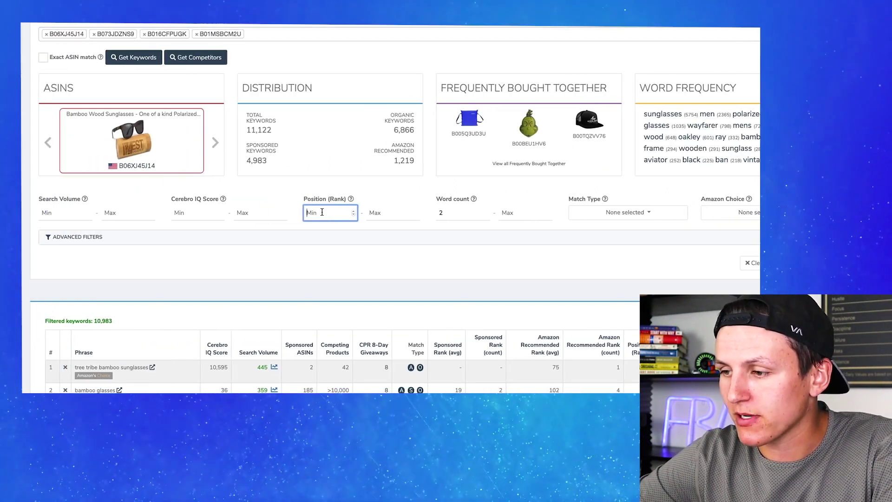
In Cerebro, filter the keywords to position rank 1 to 25, minimum search volume 400 and match type Organic.
text(1)
click(381, 213)
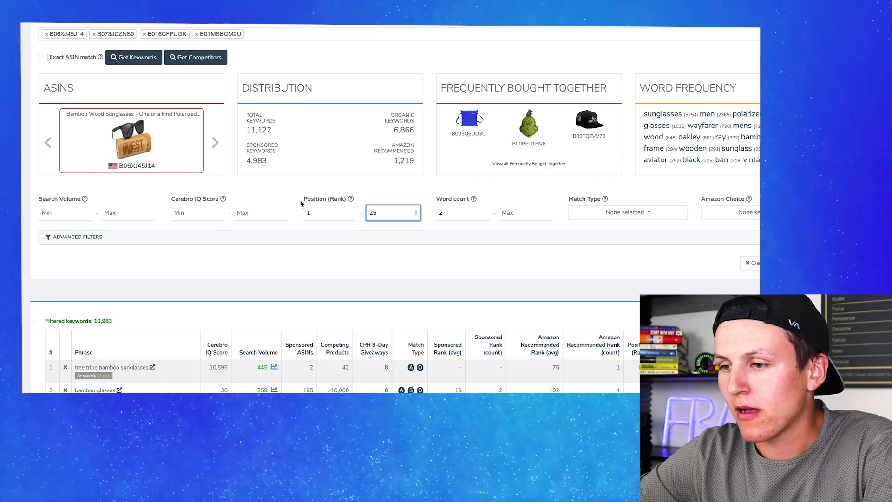
click(56, 216)
text(400)
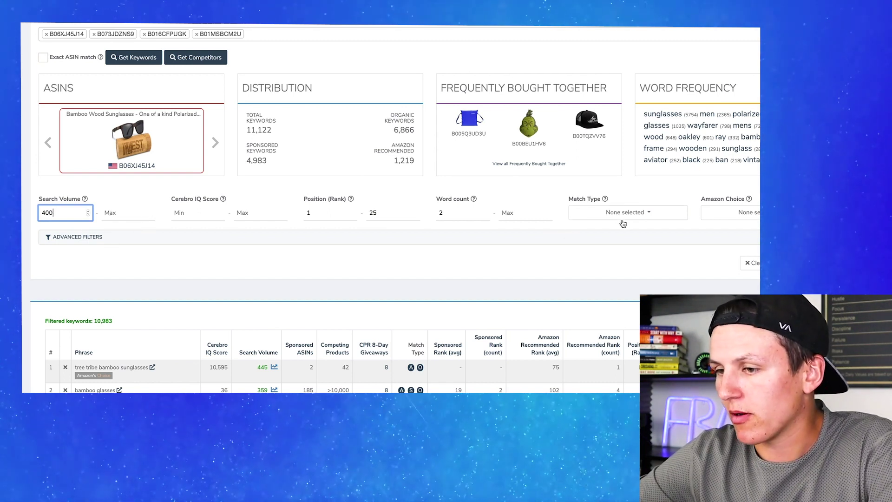
click(646, 215)
click(588, 231)
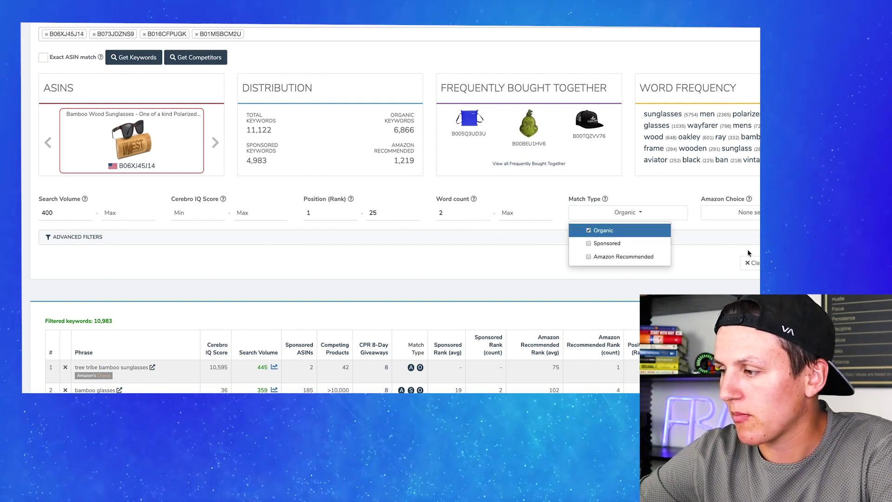
click(275, 261)
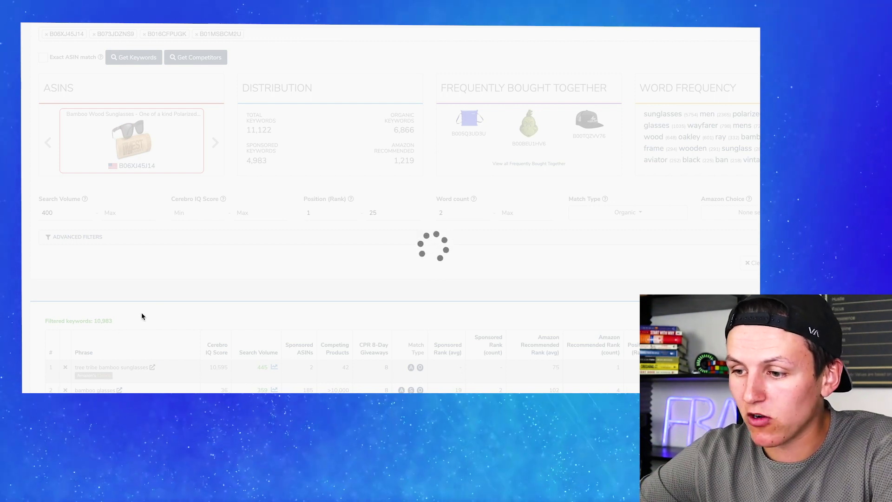
Check the filtered keyword count and sort the keyword list by search volume, highest first.
drag(106, 257, 52, 259)
scroll(152, 235, down, 2)
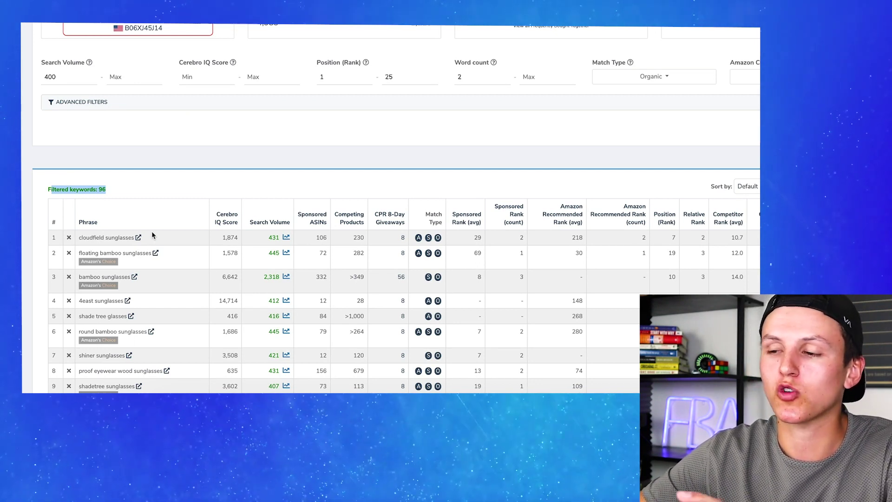
click(272, 225)
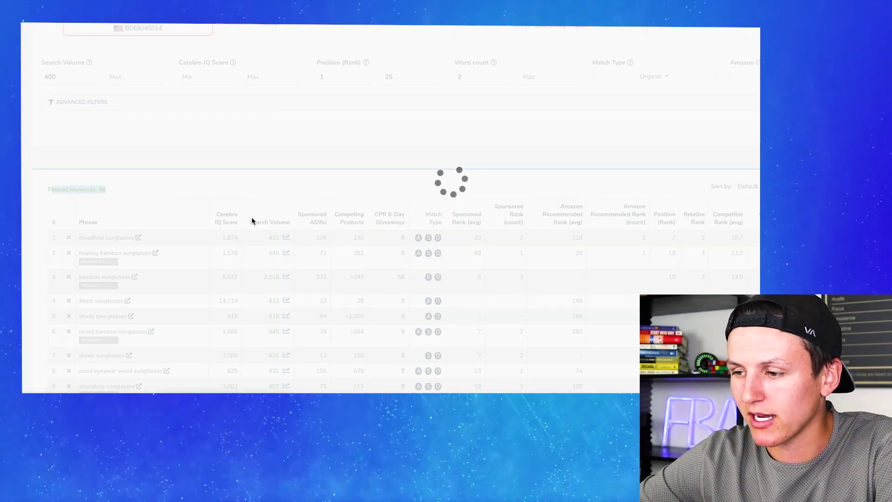
scroll(269, 222, down, 1)
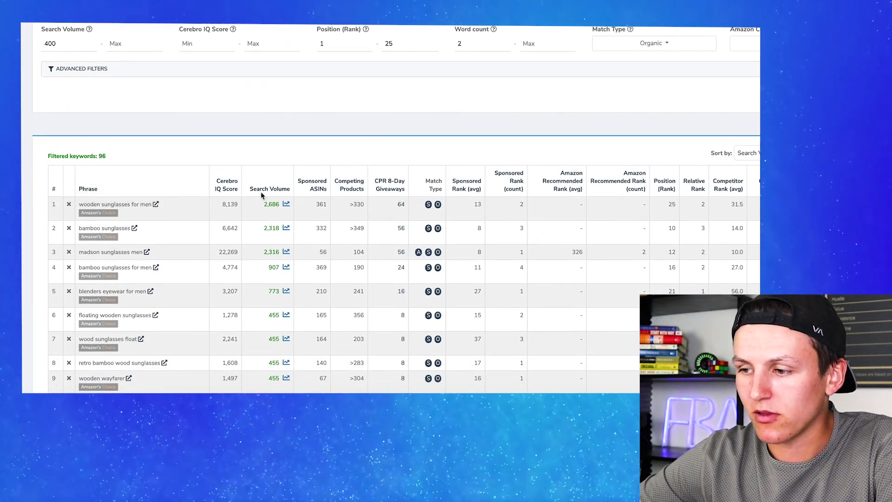
Remove the brand-specific phrases "blenders eyewear for men" and "madson sunglasses men" from the filtered keyword list.
scroll(255, 192, up, 1)
scroll(255, 192, down, 1)
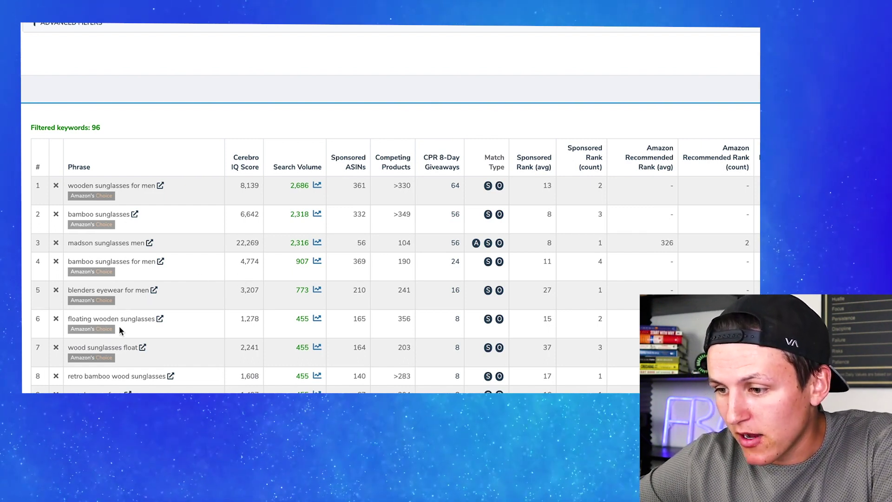
click(56, 291)
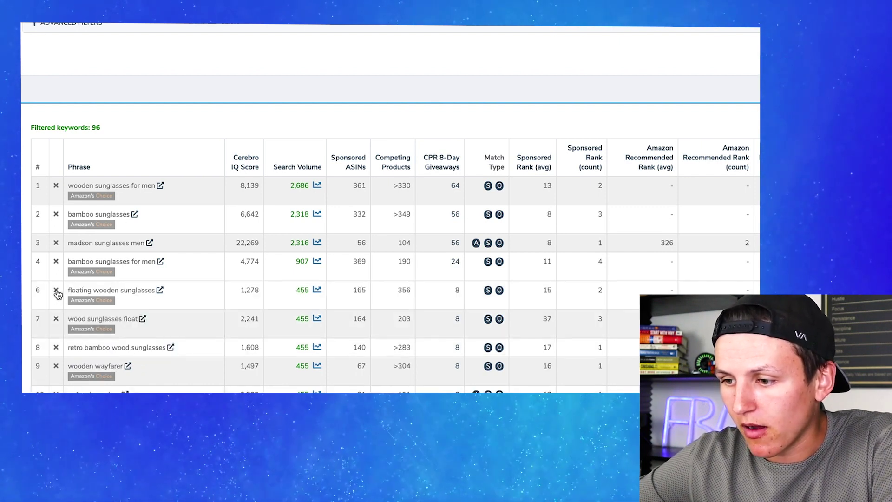
click(56, 245)
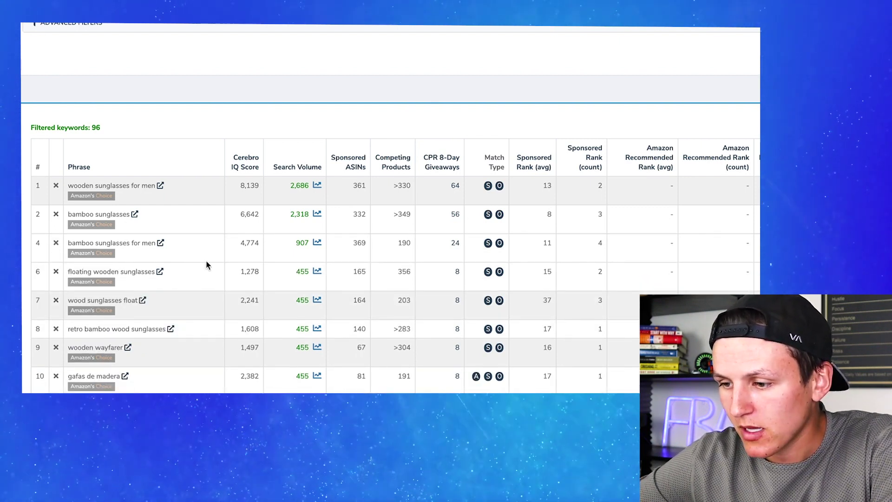